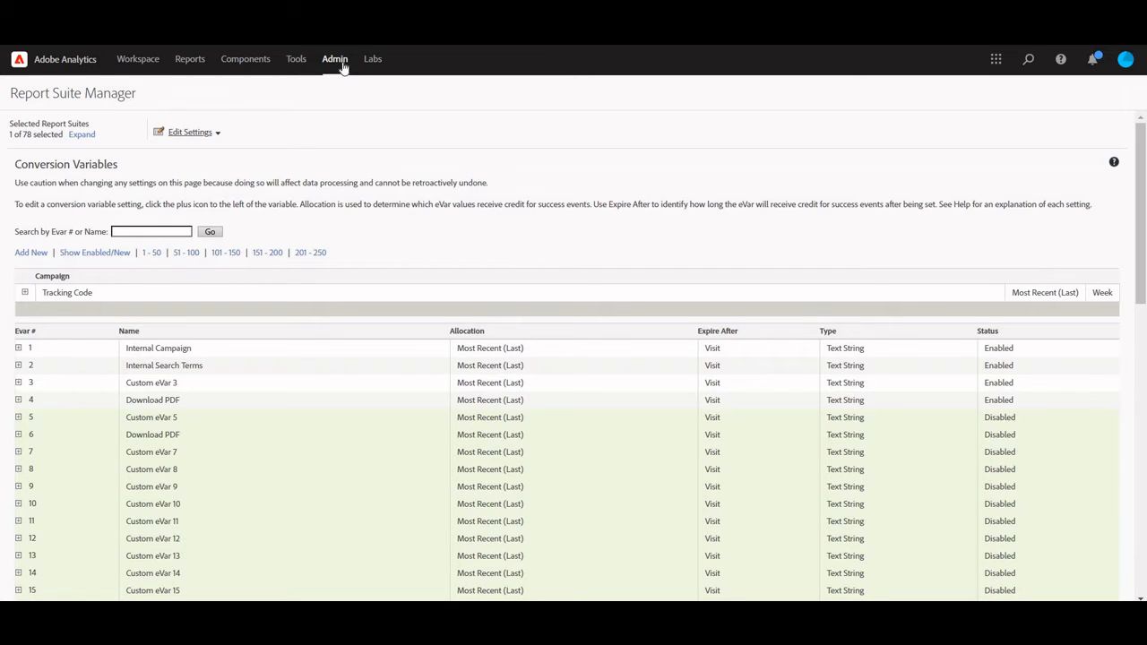
- Make the Status and Name settings of eVar 25 editable in the conversion variables list
click(220, 133)
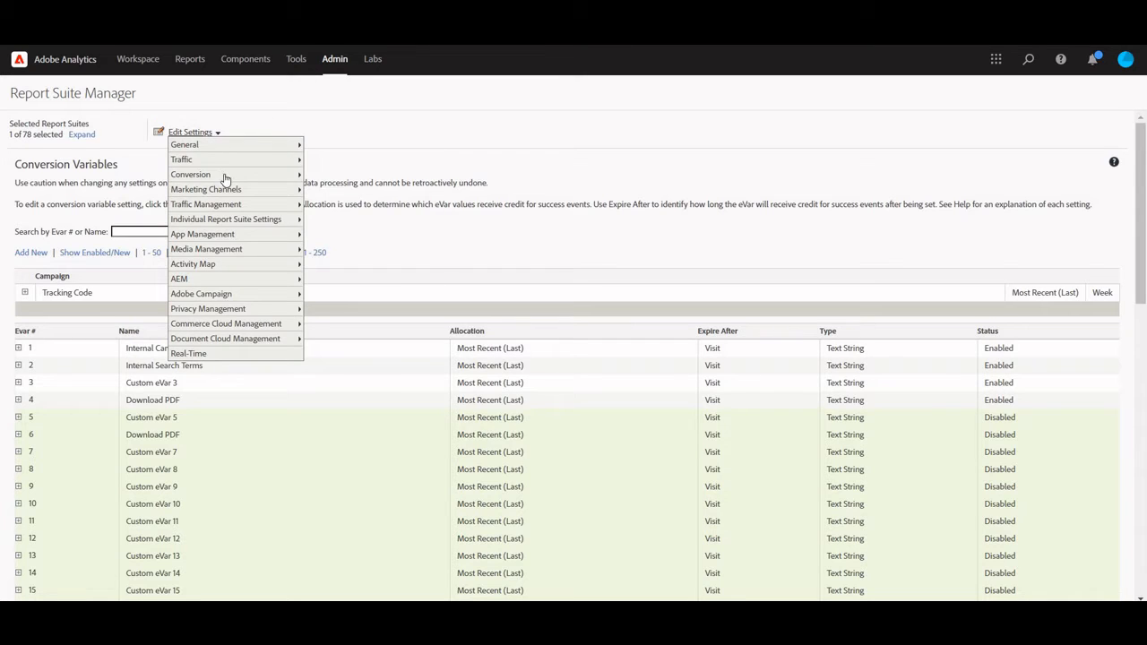
mouse_move(269, 174)
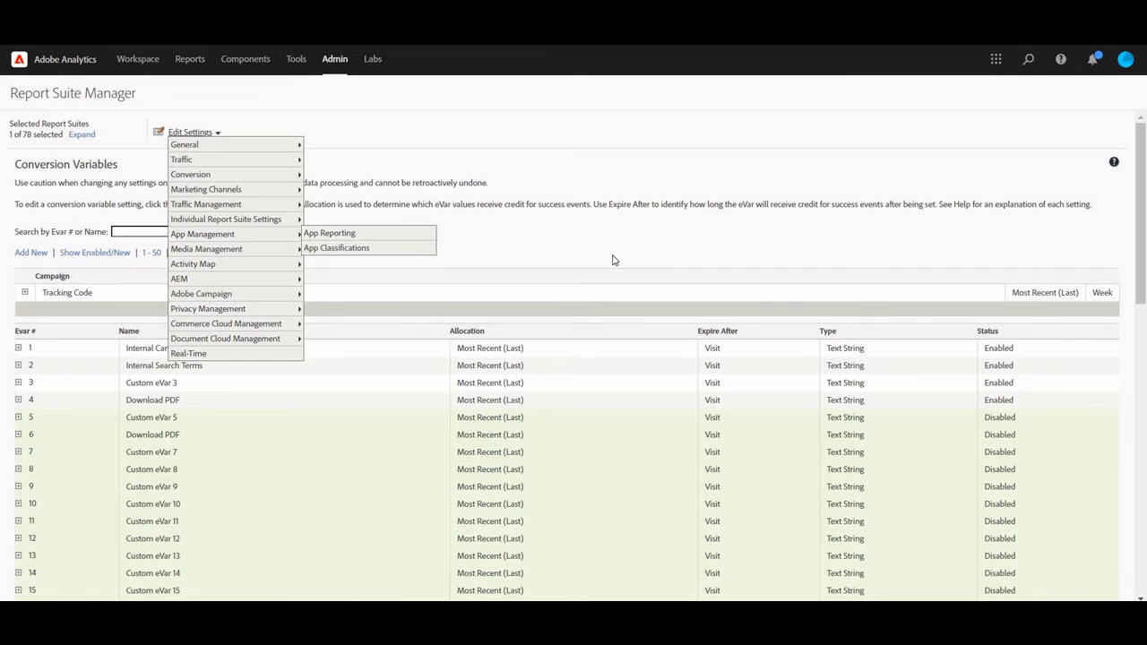
scroll(229, 345, down, 2)
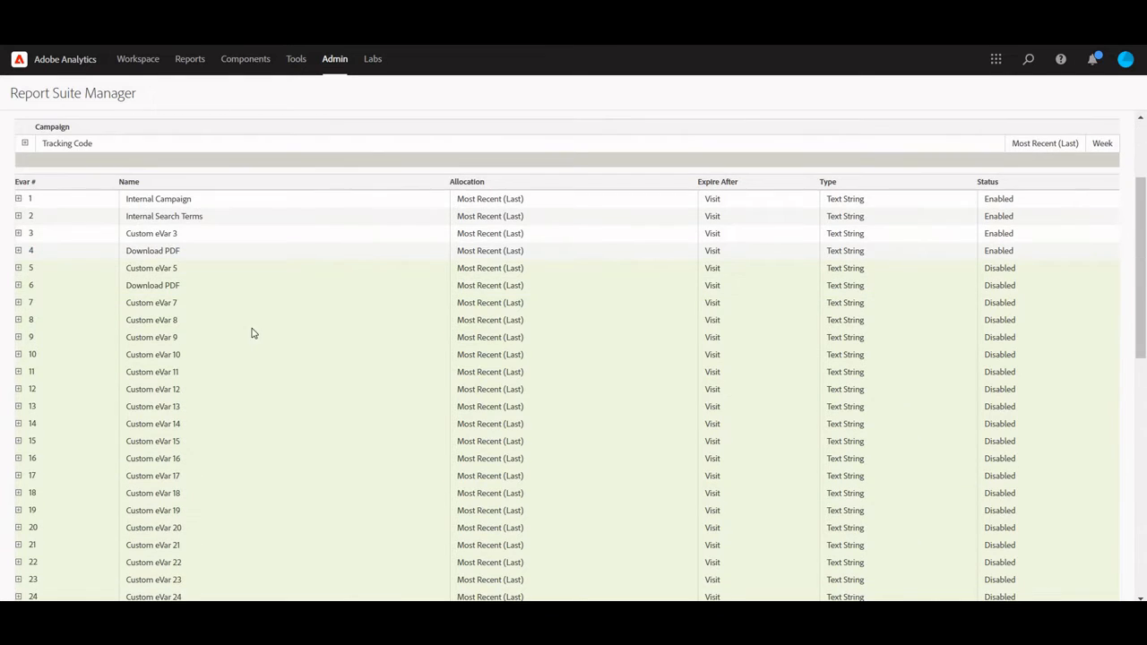
scroll(252, 333, down, 2)
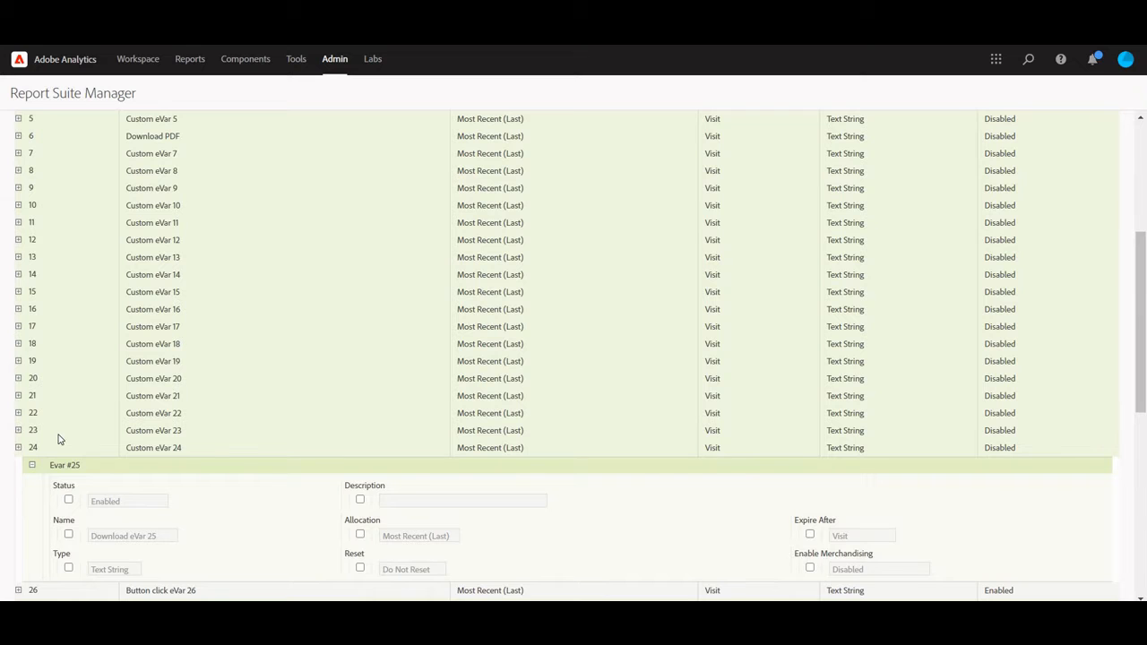
scroll(58, 437, down, 2)
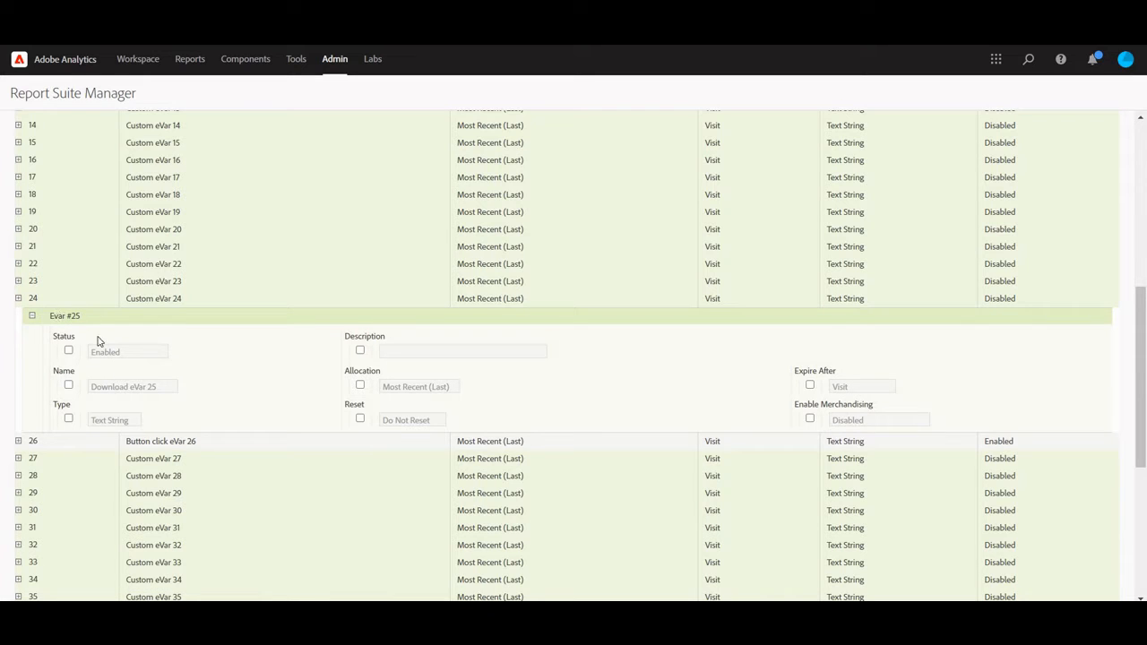
click(69, 351)
click(69, 386)
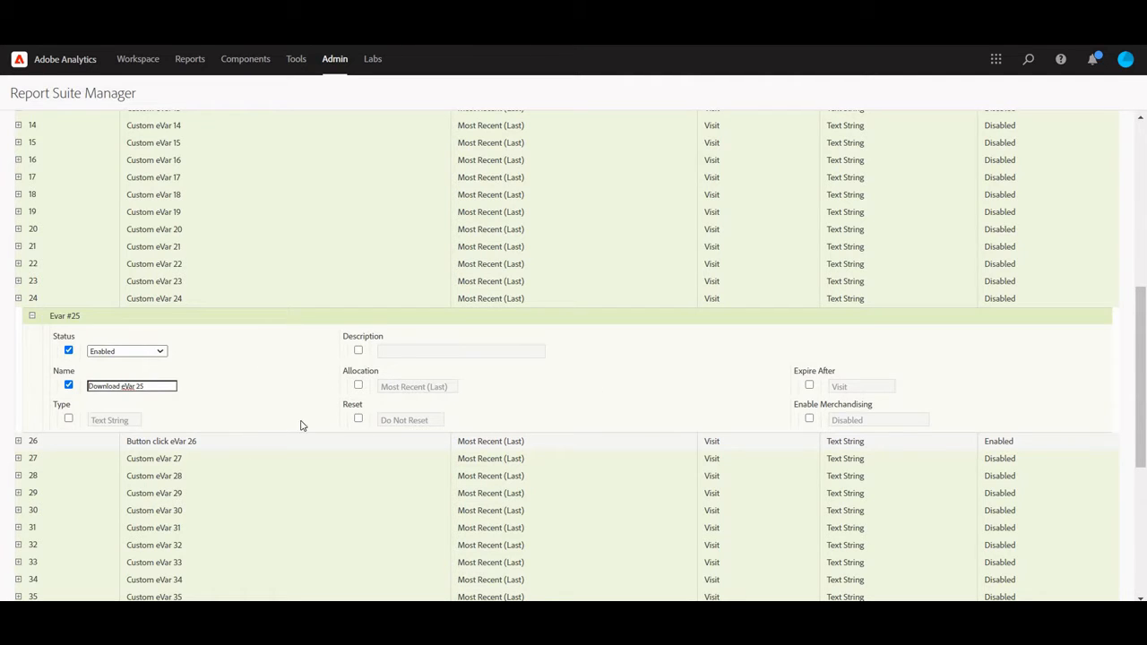
scroll(299, 425, down, 4)
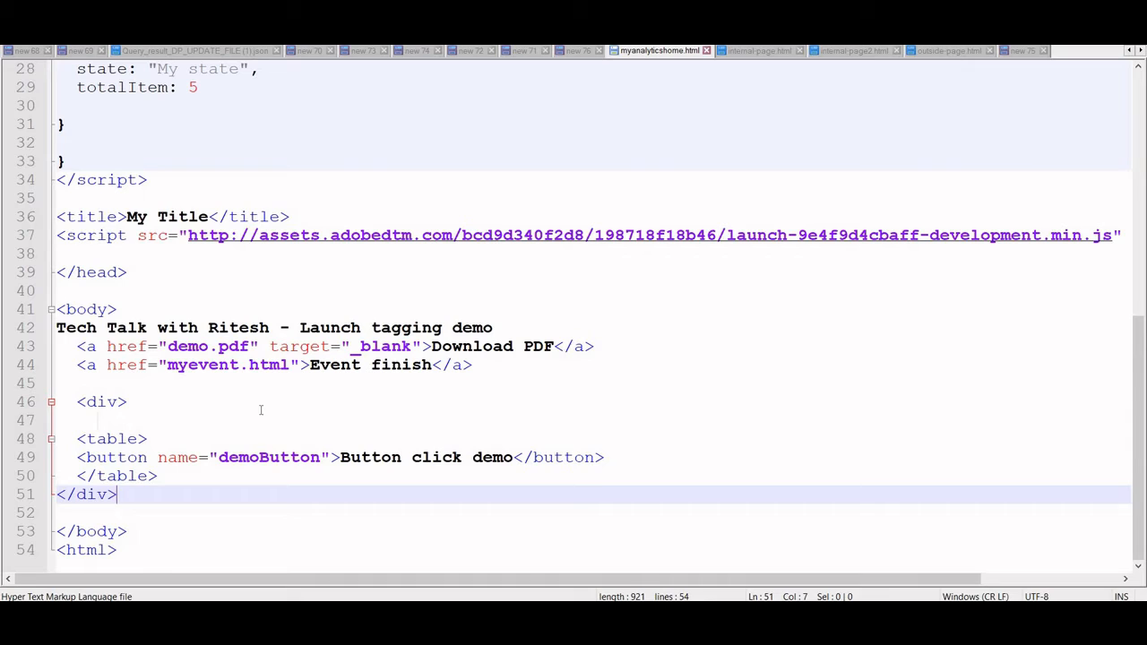
- Switch to the text editor and examine the Download PDF link and its demo.pdf target in myanalyticshome.html
click(260, 408)
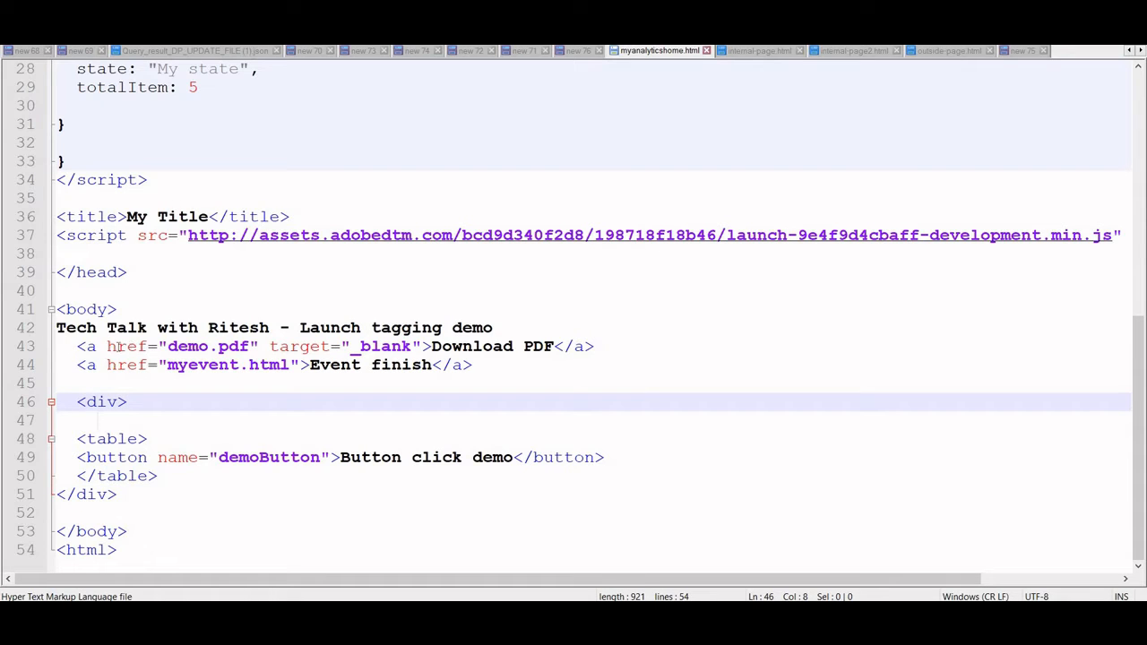
drag(77, 345, 626, 355)
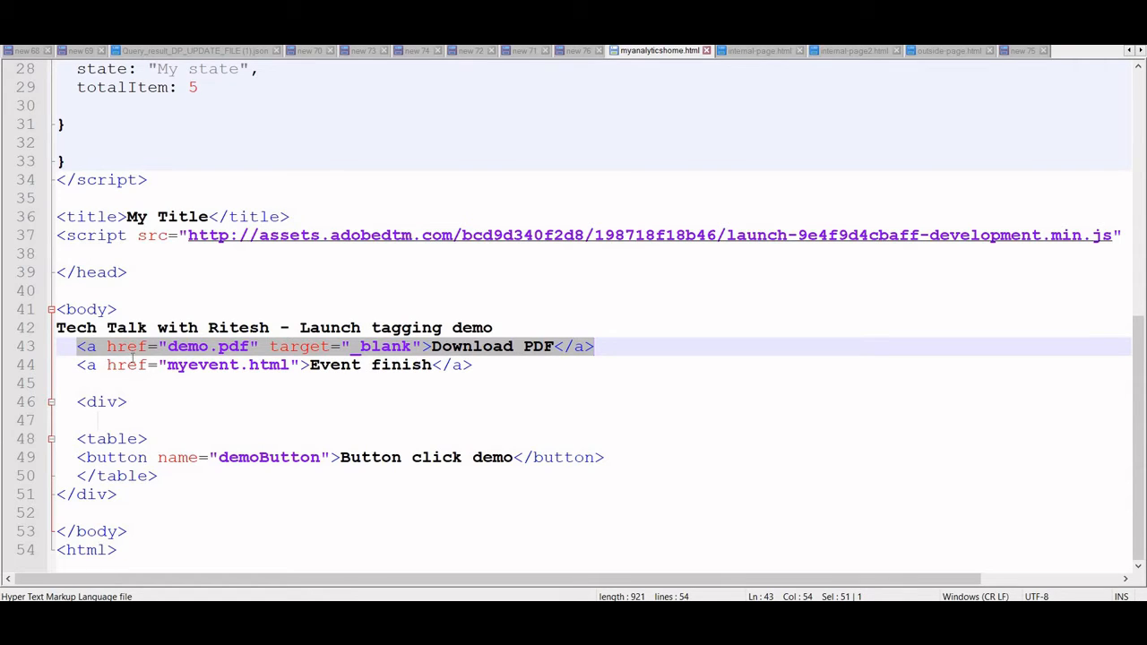
click(249, 346)
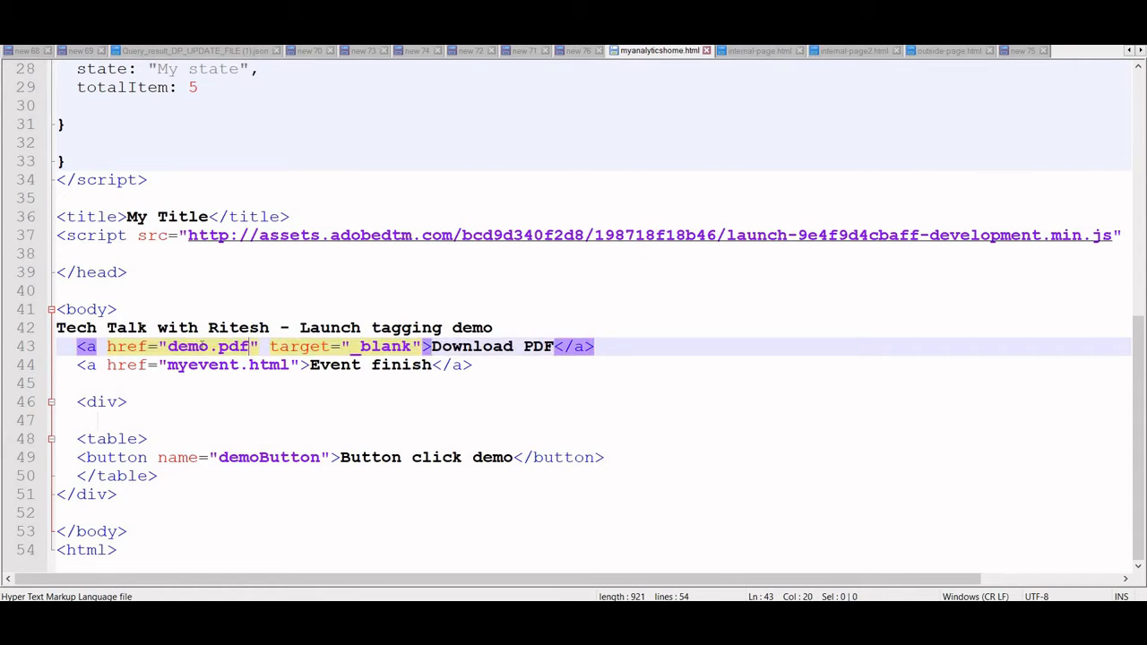
shift+click(196, 346)
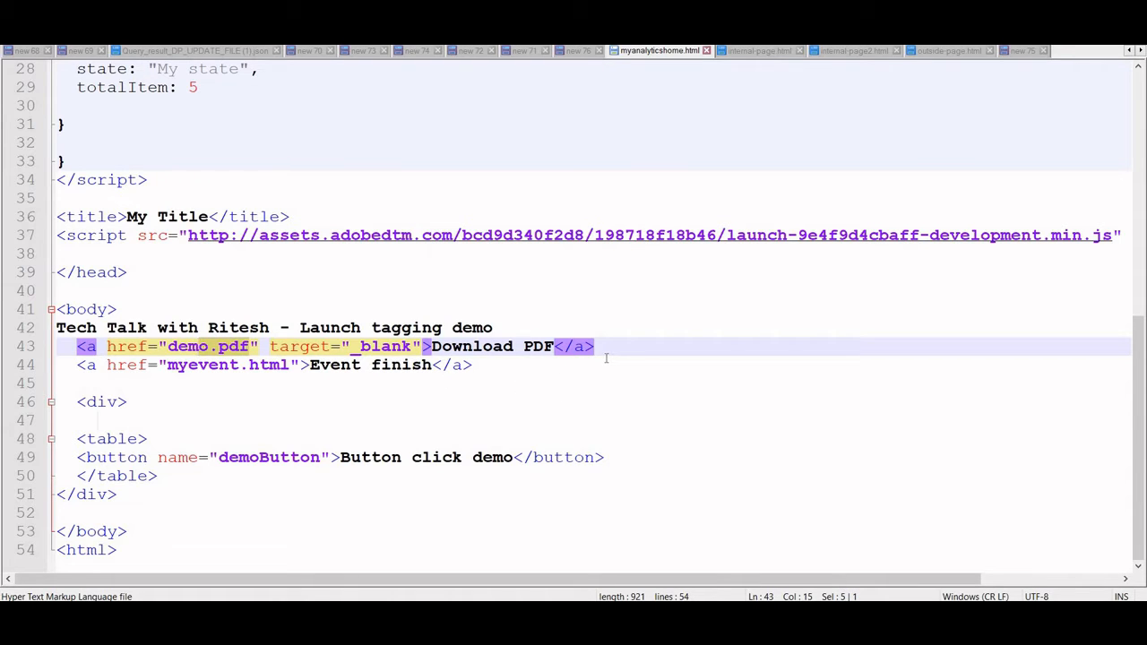
- Switch to Adobe Experience Platform Launch and open the Core - Click event of the Download PDF rule
key(alt+Tab)
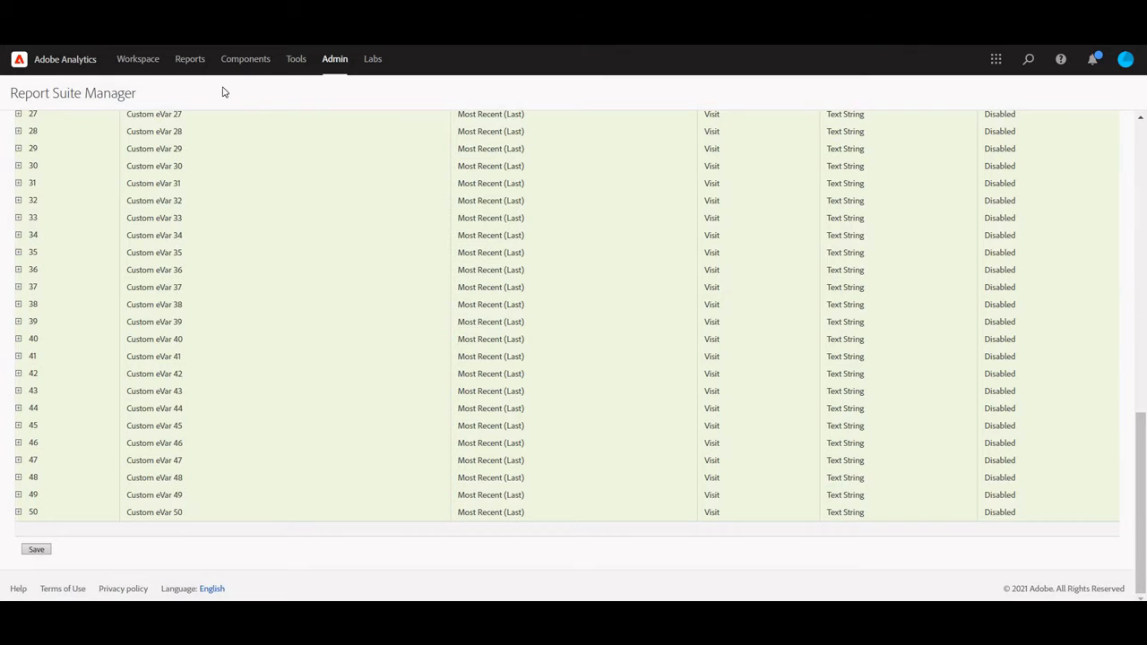
click(116, 12)
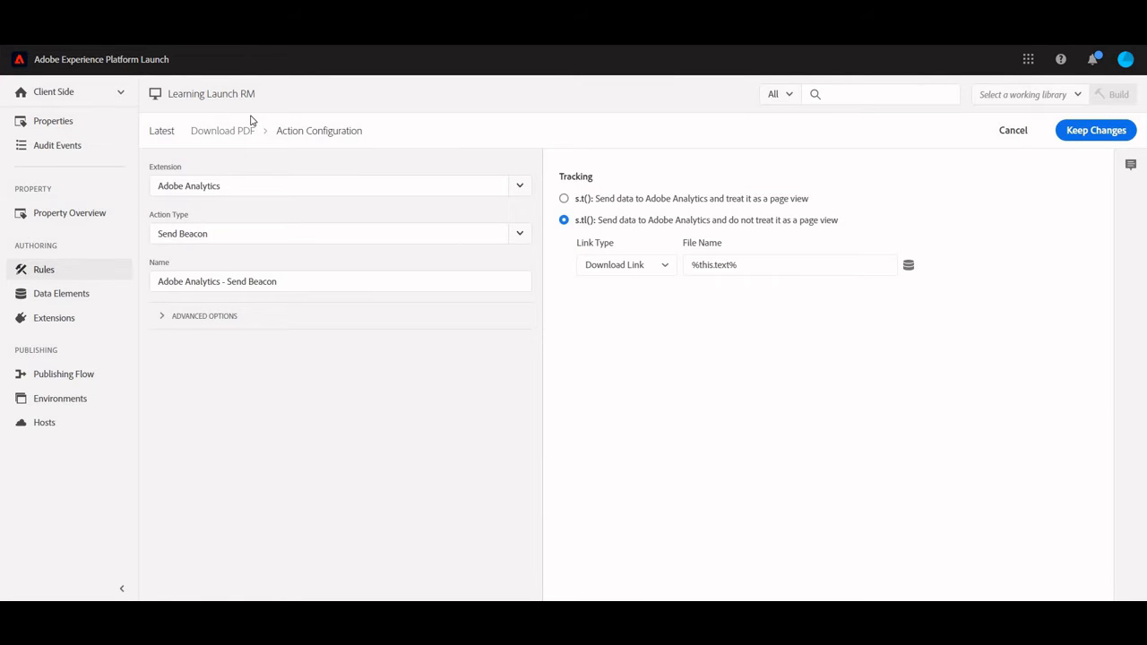
click(76, 278)
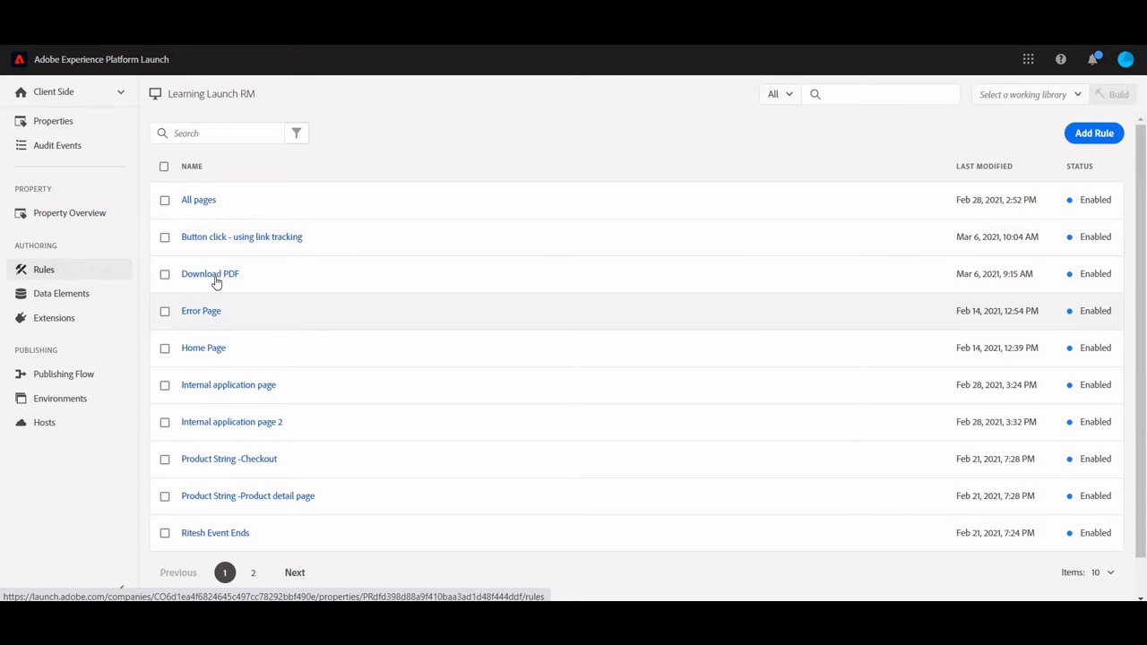
click(215, 278)
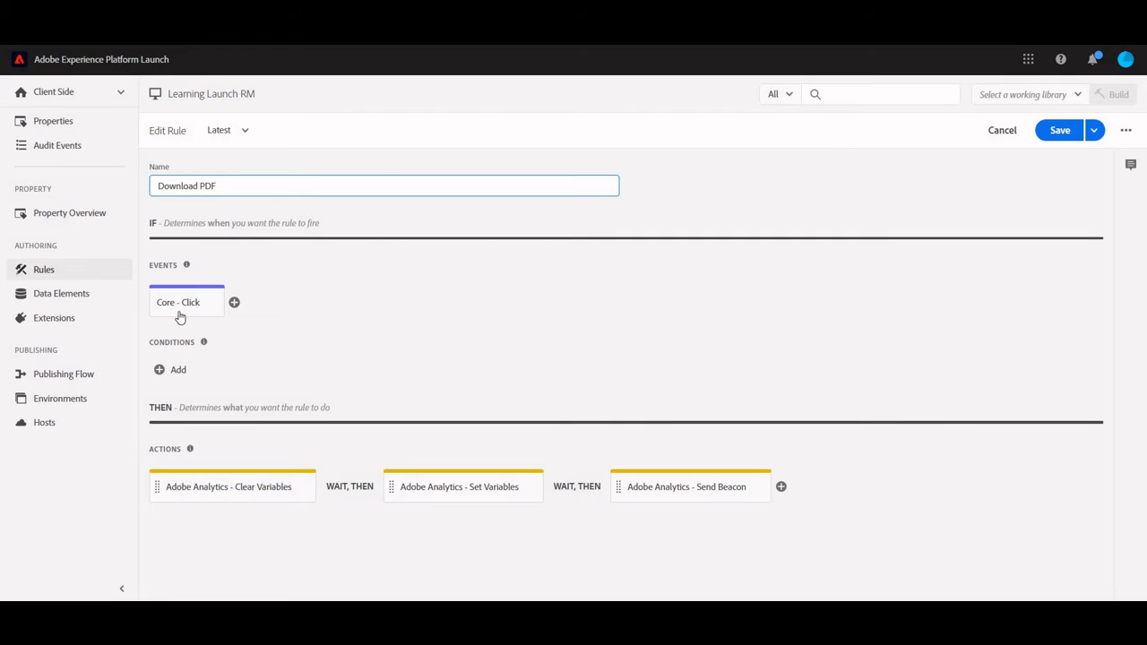
click(182, 308)
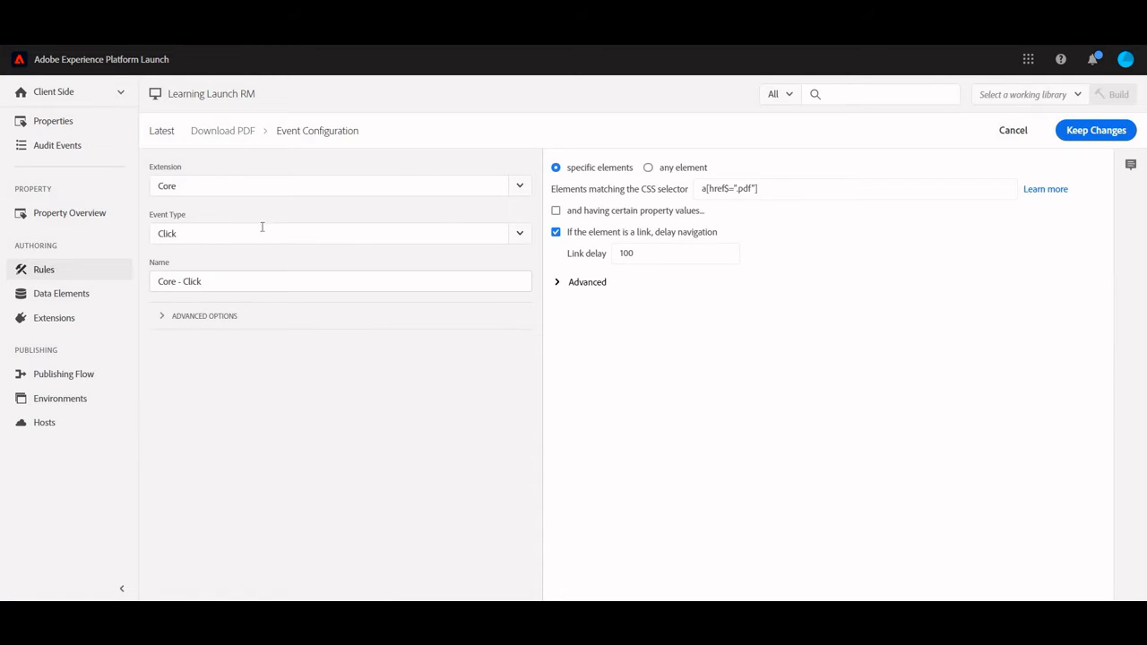
- Review the available event types and the href and pdf parts of the click event's CSS selector
click(519, 234)
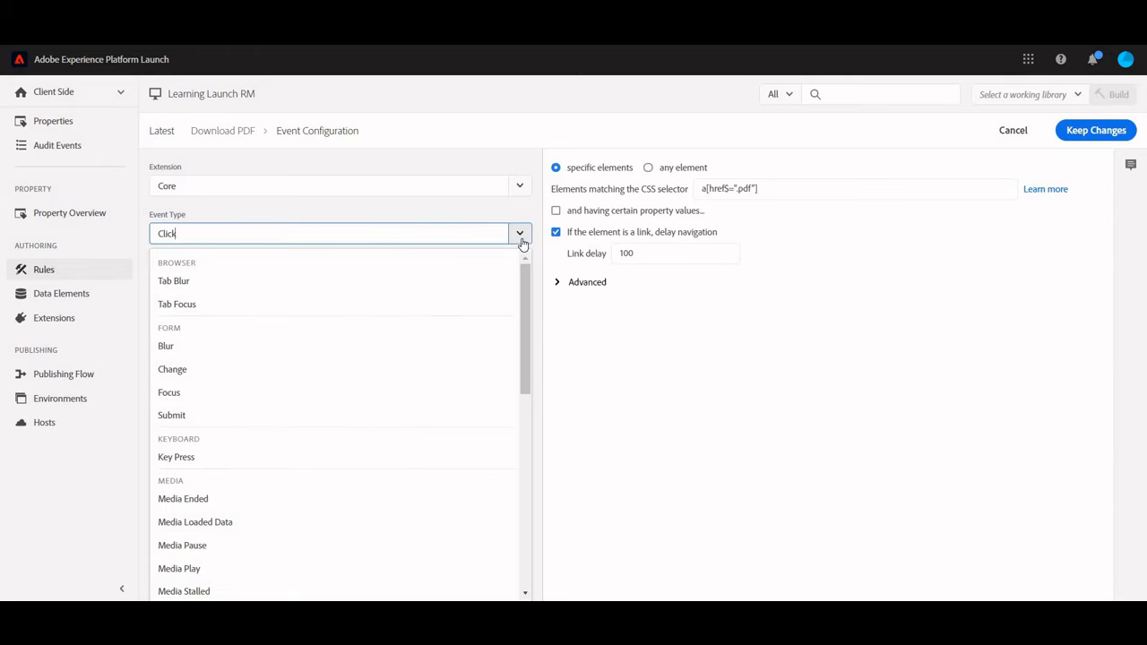
click(599, 280)
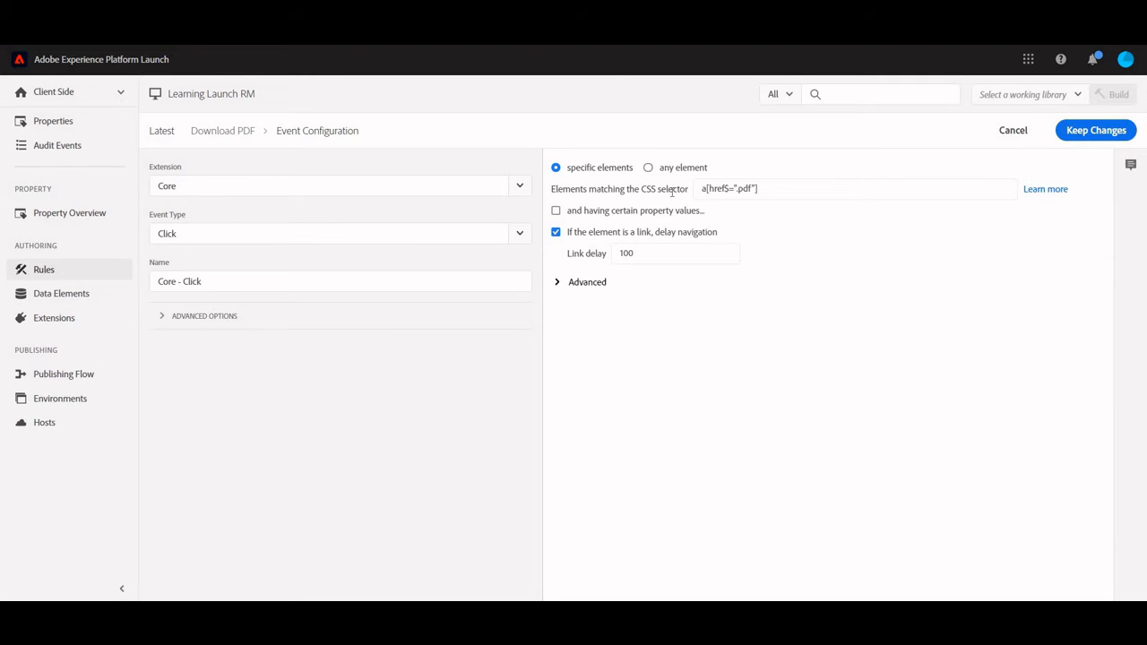
drag(551, 189, 673, 191)
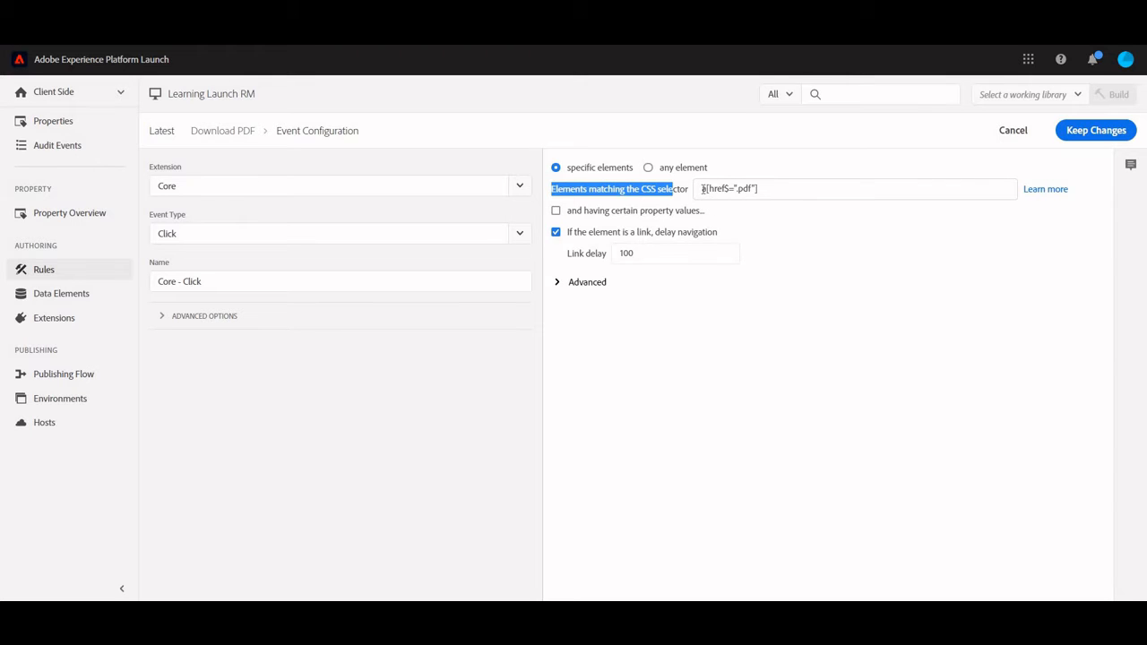
click(713, 189)
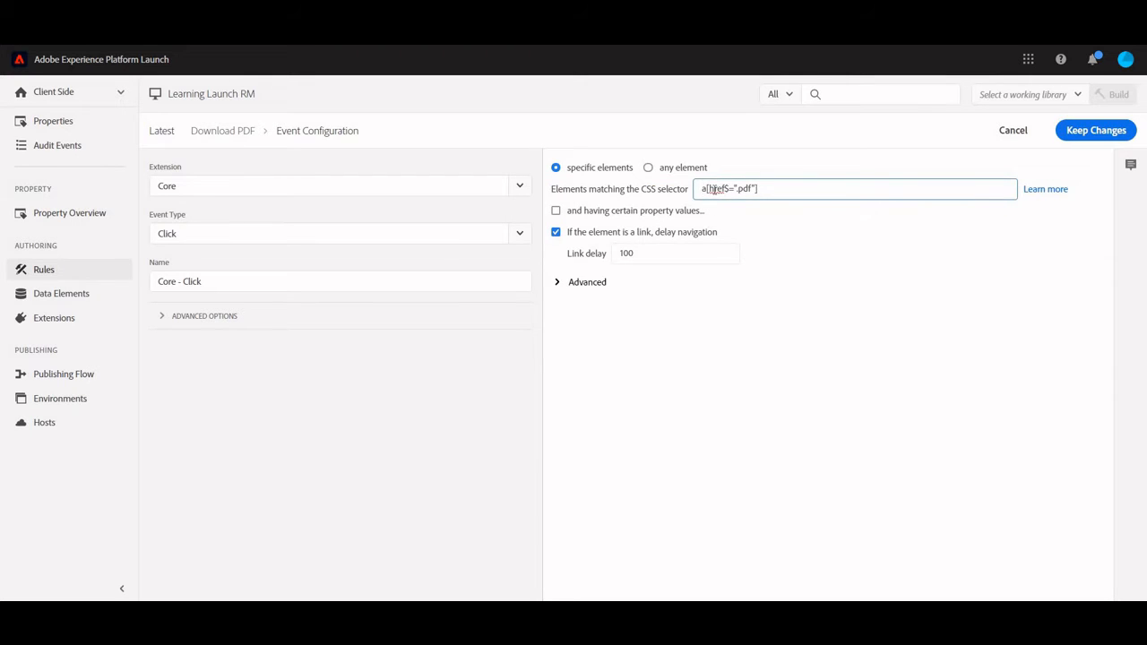
double_click(714, 189)
double_click(744, 189)
- Compare the CSS selector with the Download PDF link's href in the HTML source, and leave the event configuration discarding changes
key(alt+Tab)
click(270, 365)
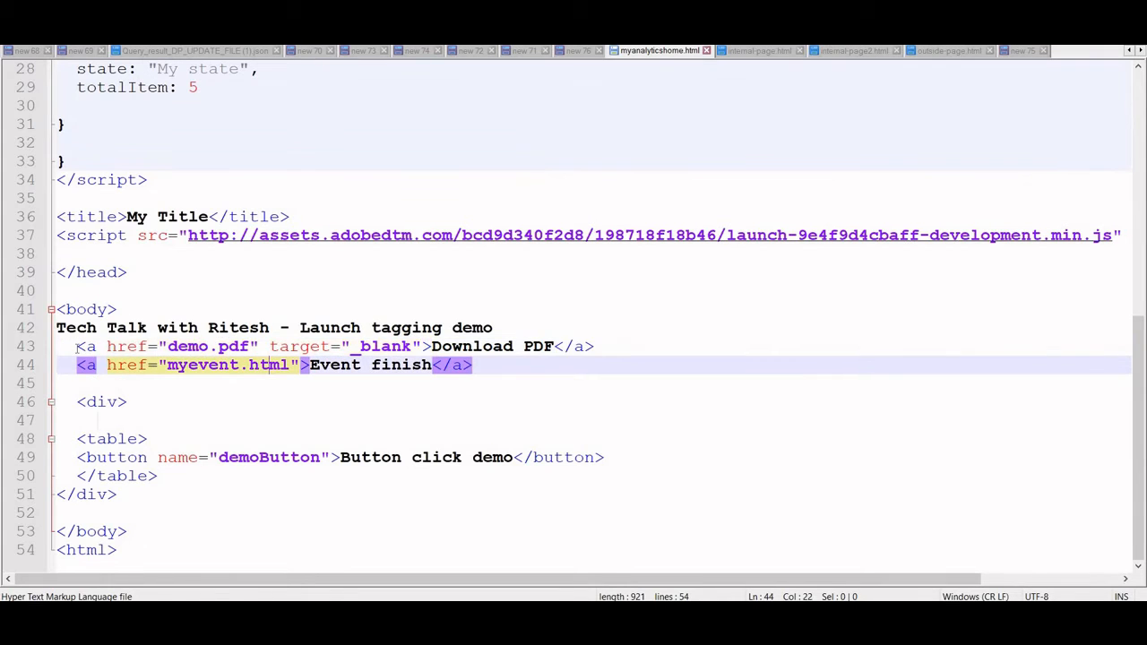
click(78, 345)
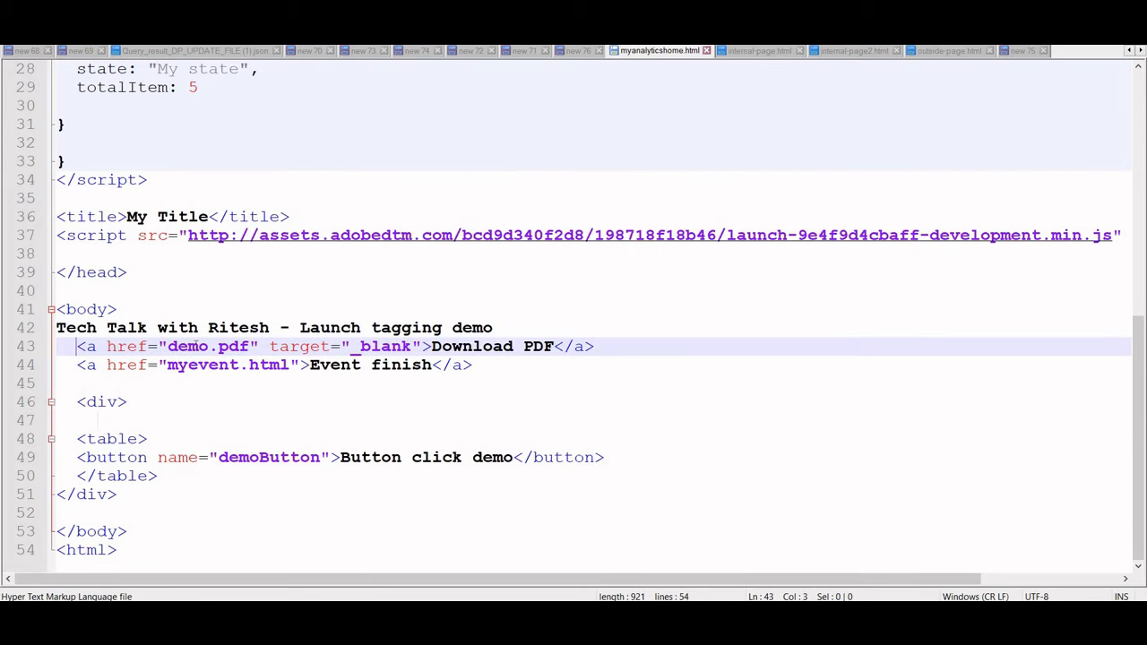
double_click(130, 346)
drag(249, 346, 217, 346)
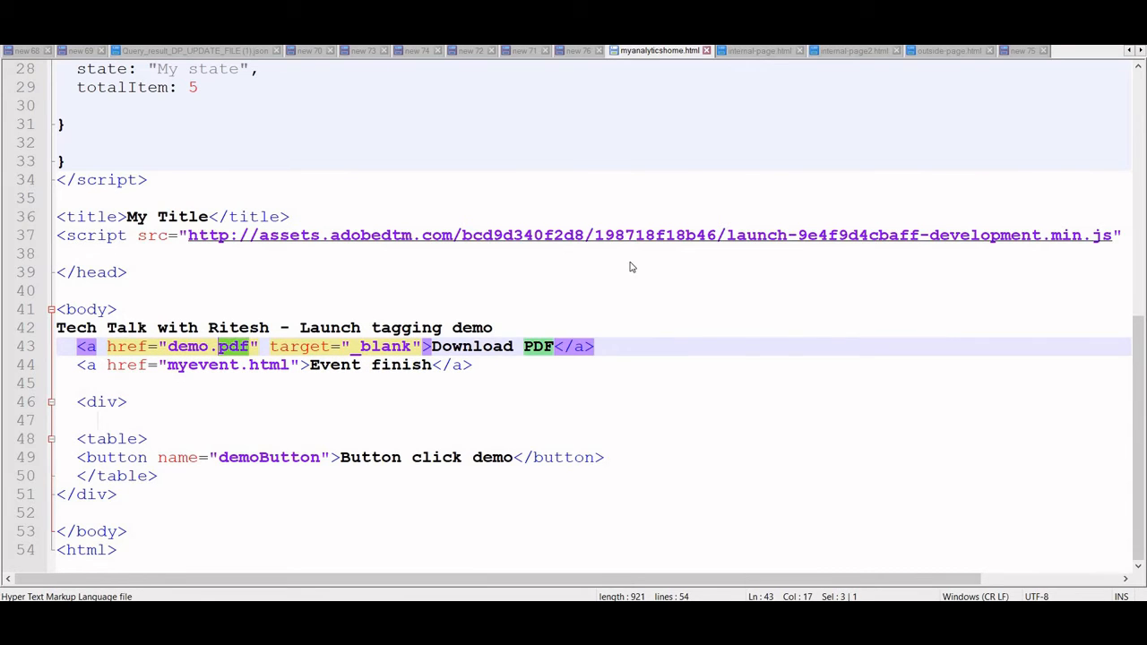
key(alt+Tab)
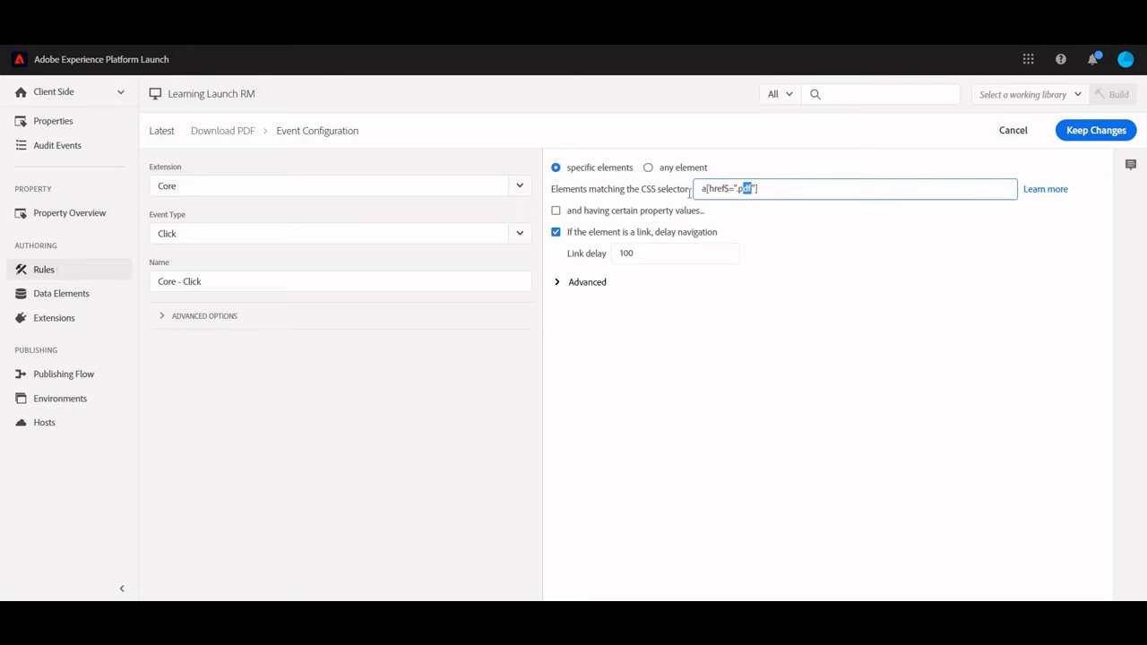
key(alt+Tab)
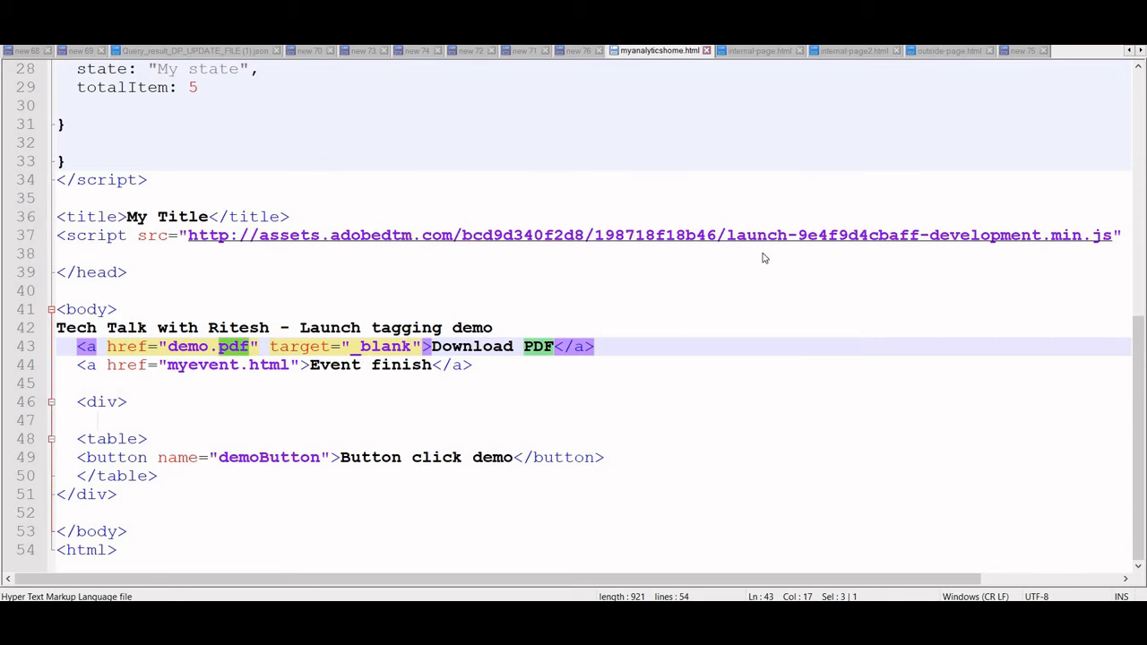
key(alt+Tab)
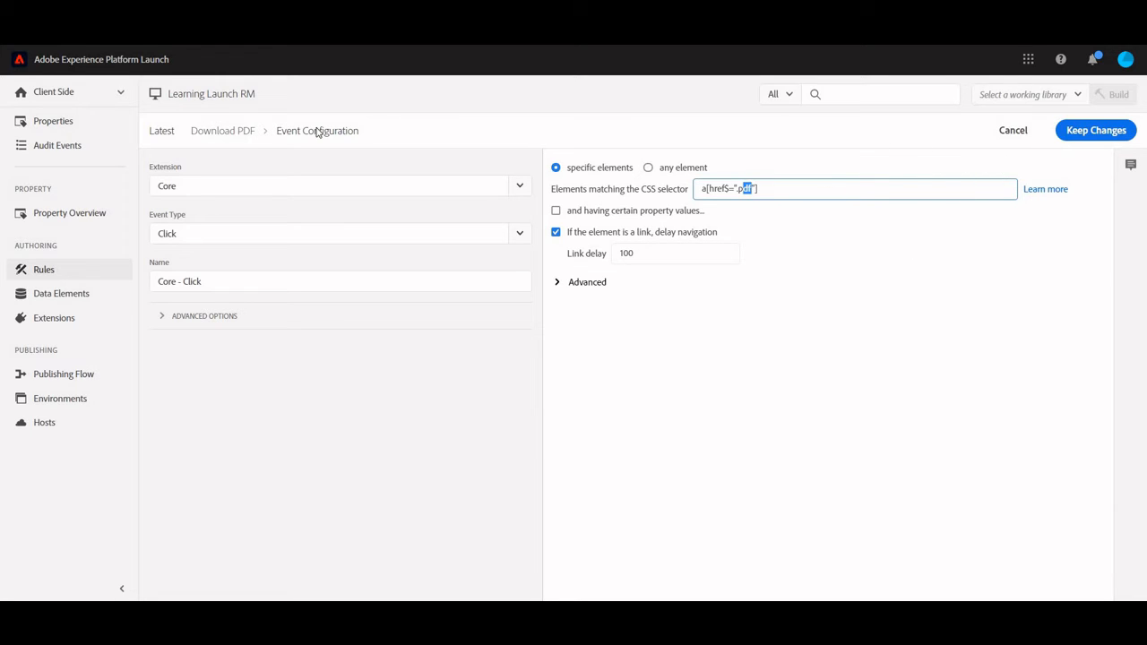
click(996, 137)
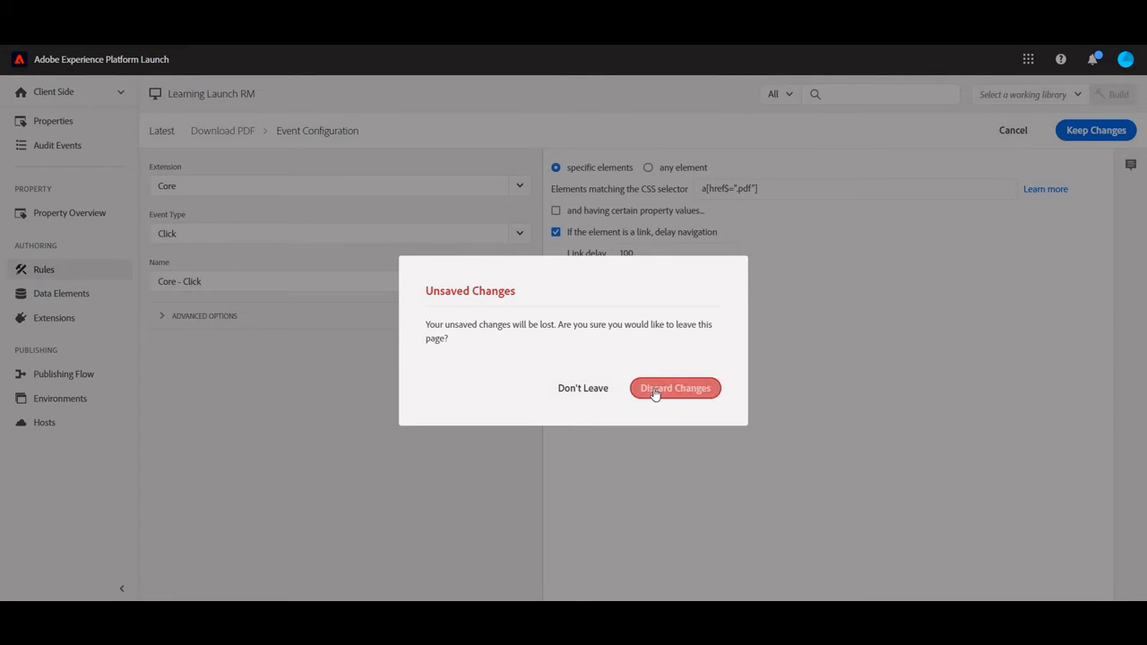
key(Return)
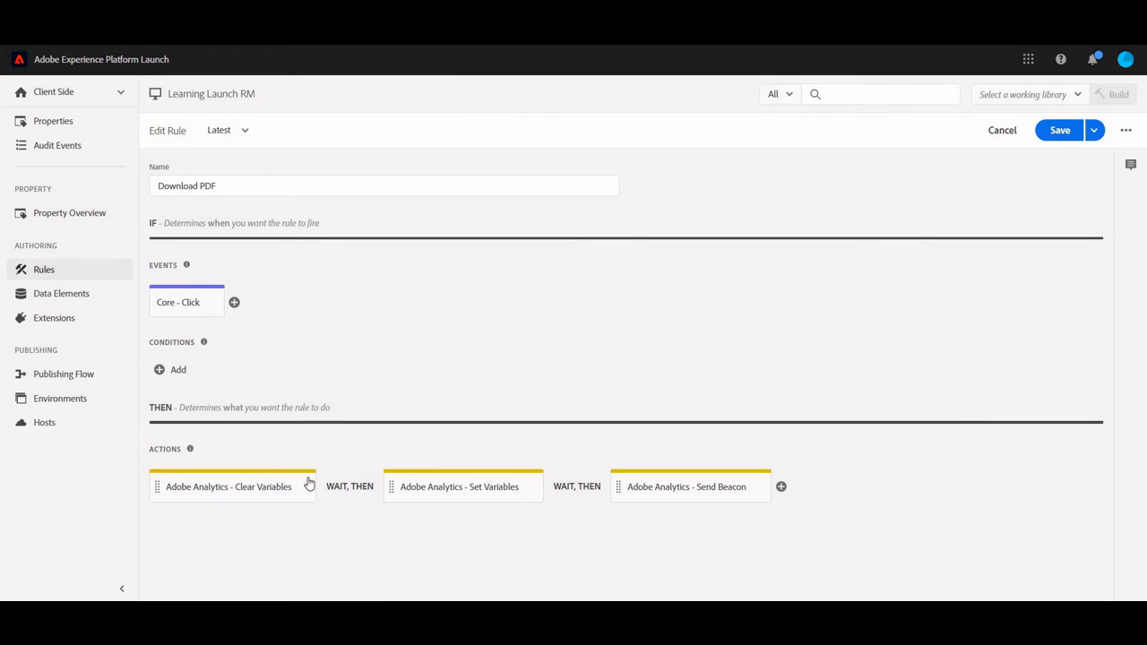
- View the rule's Clear Variables action without changing it and open the Set Variables action
click(239, 500)
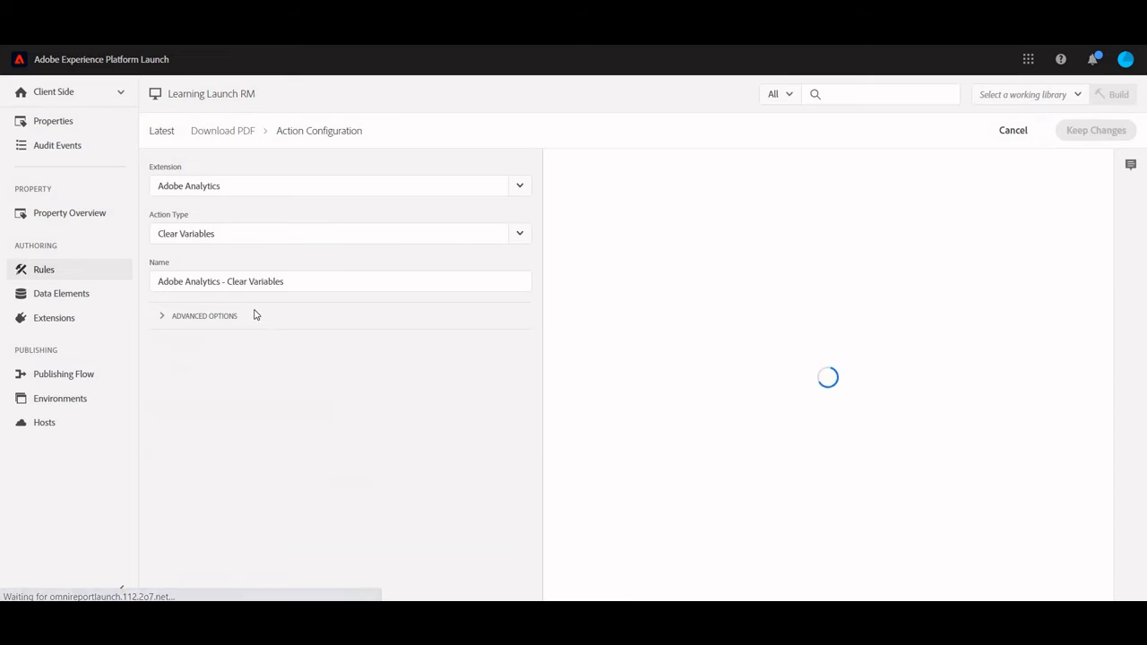
click(1015, 136)
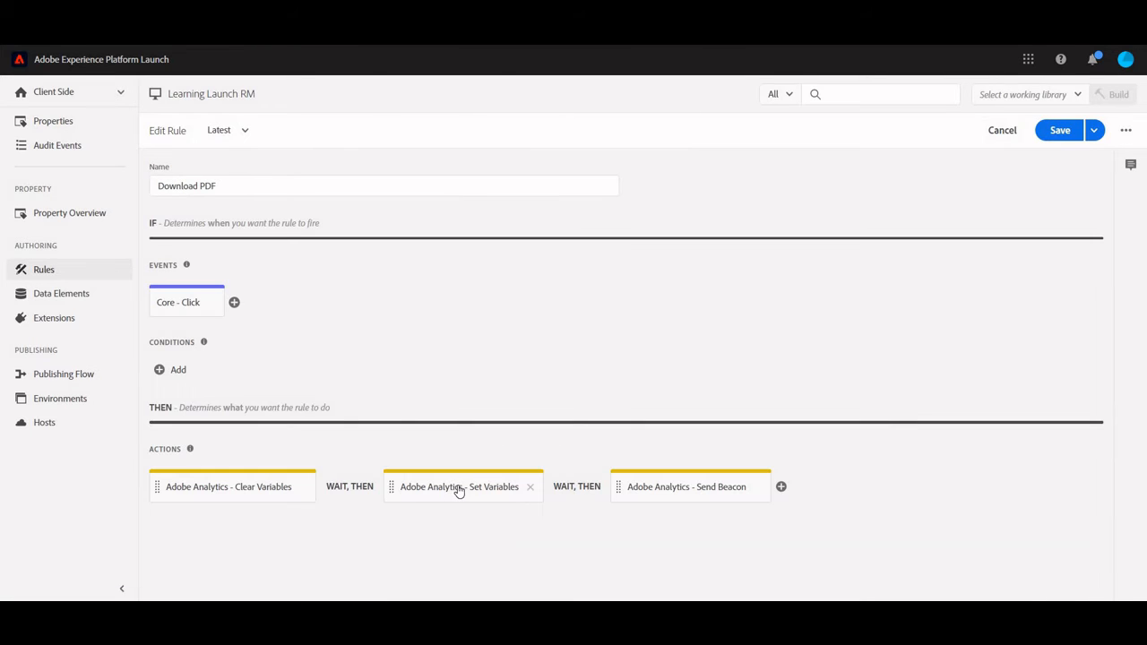
click(452, 477)
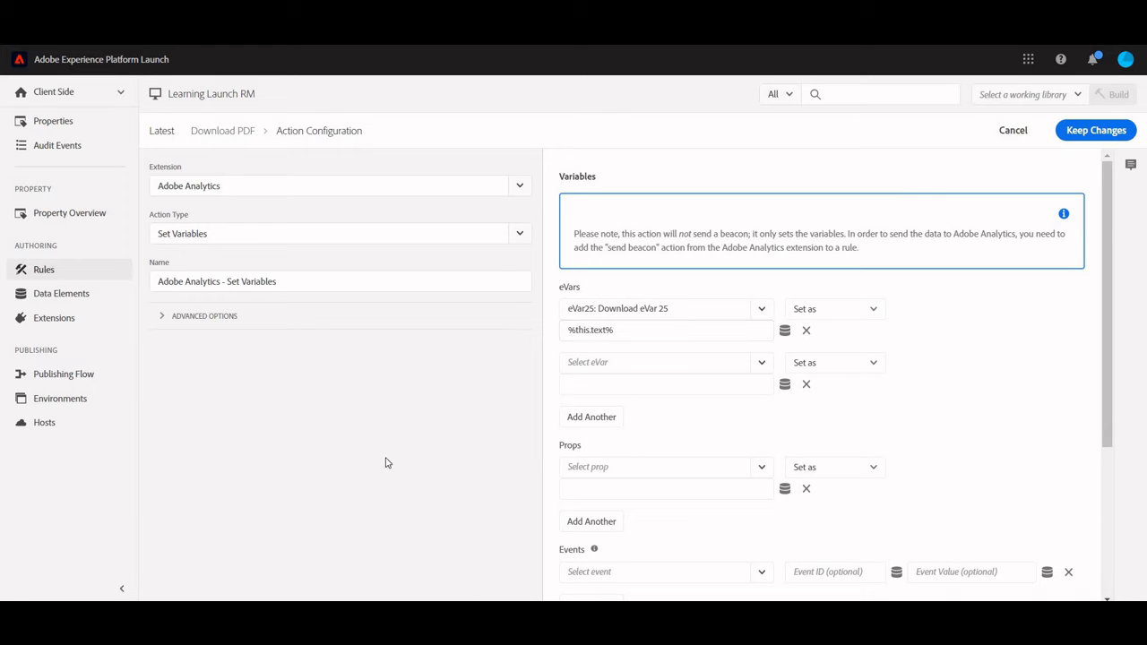
- Switch to the text editor and examine the Download PDF anchor and its link text in myanalyticshome.html
key(alt+Tab)
key(Down)
key(Down)
key(Down)
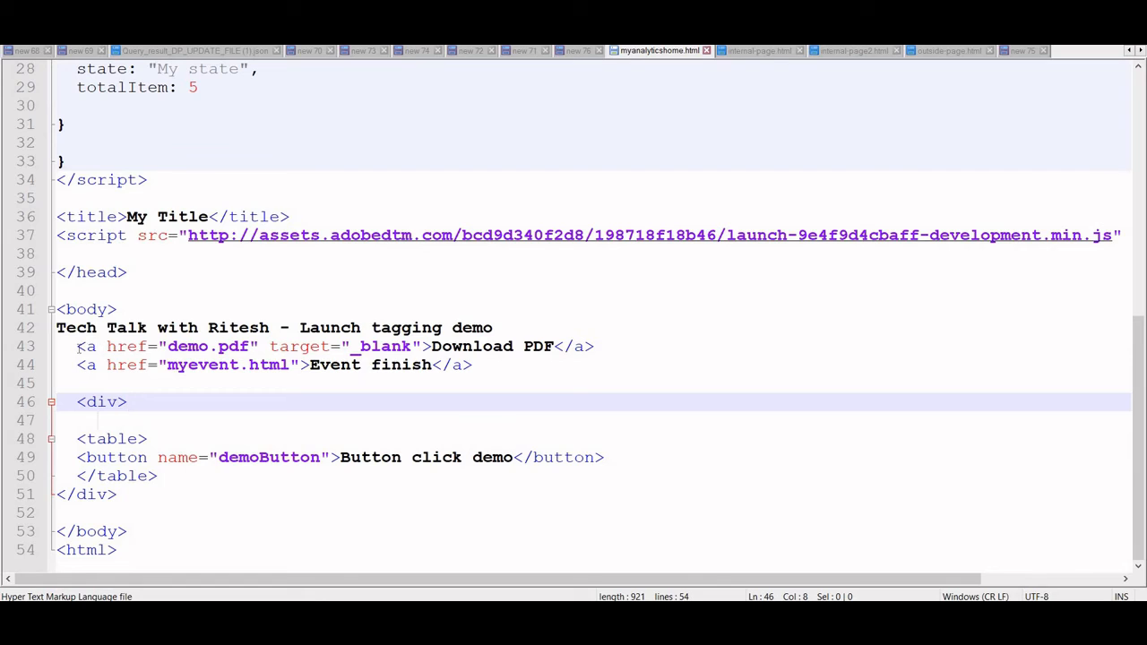
drag(67, 346, 609, 346)
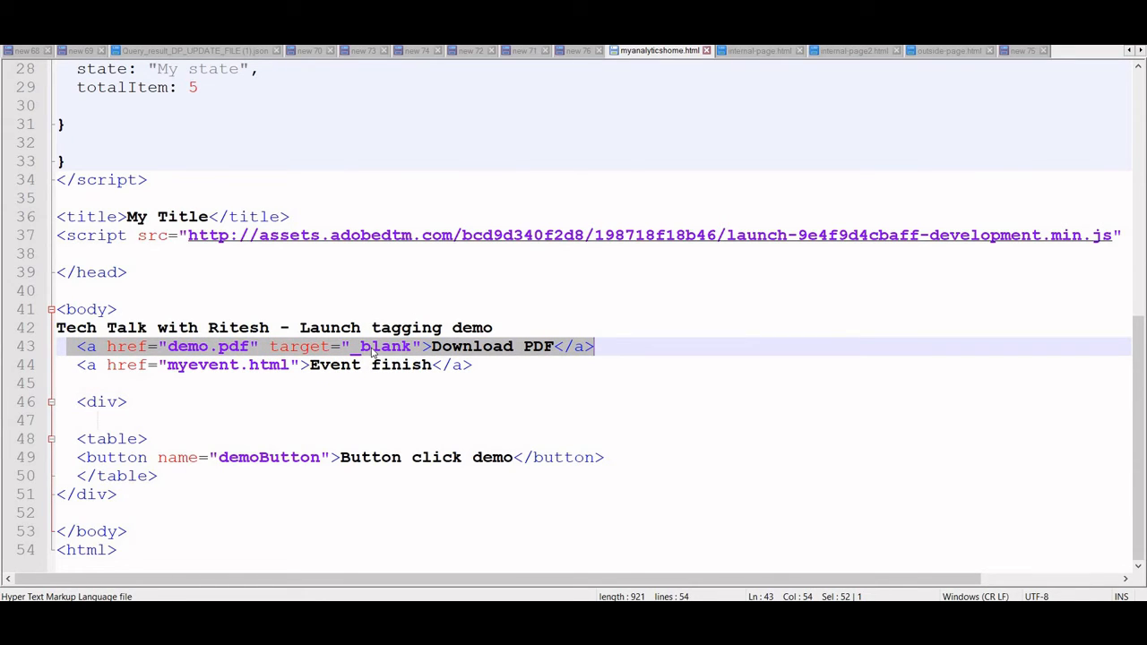
click(424, 347)
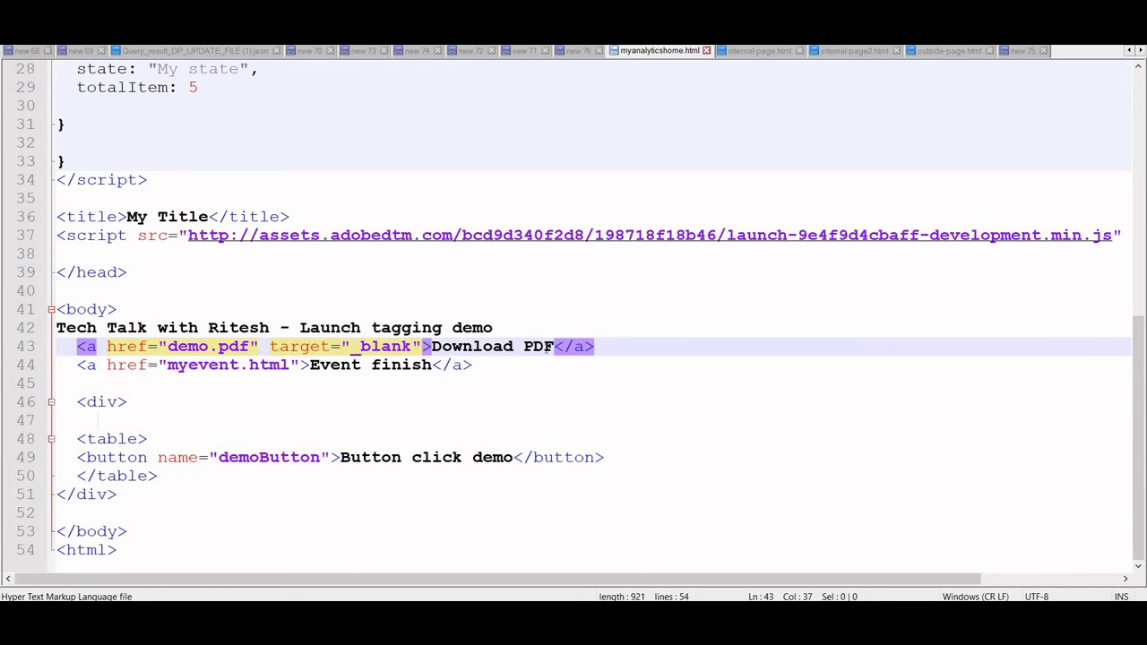
drag(430, 347, 554, 352)
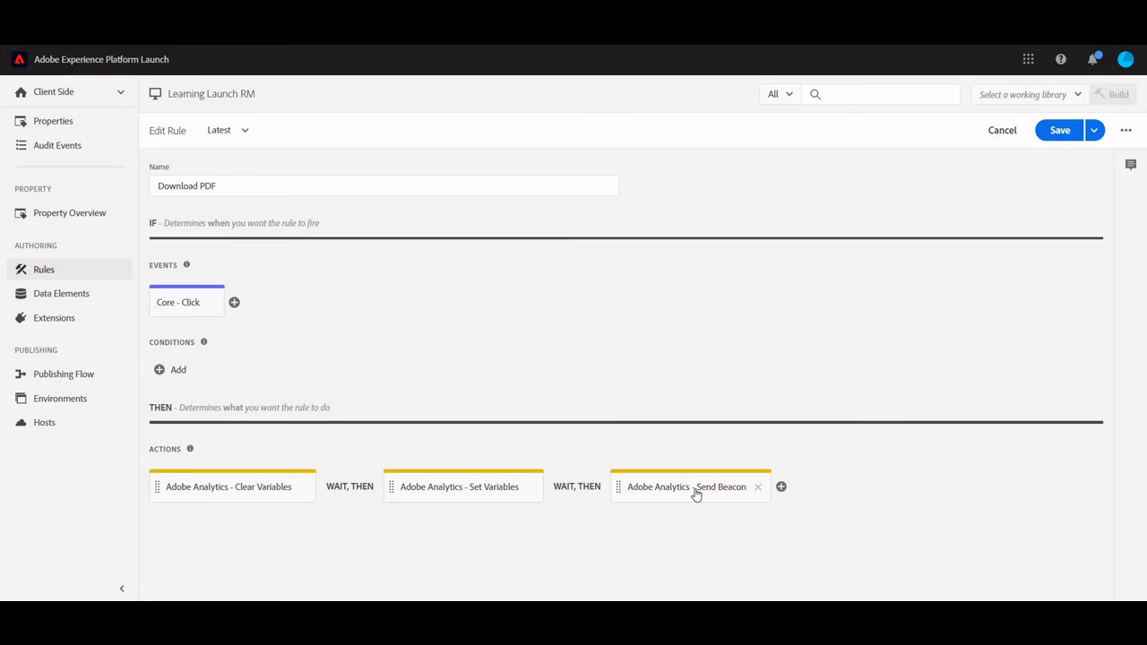
- Review the Send Beacon action's s.tl() link type options and file name, keep the action's settings, and save the Download PDF rule
click(696, 492)
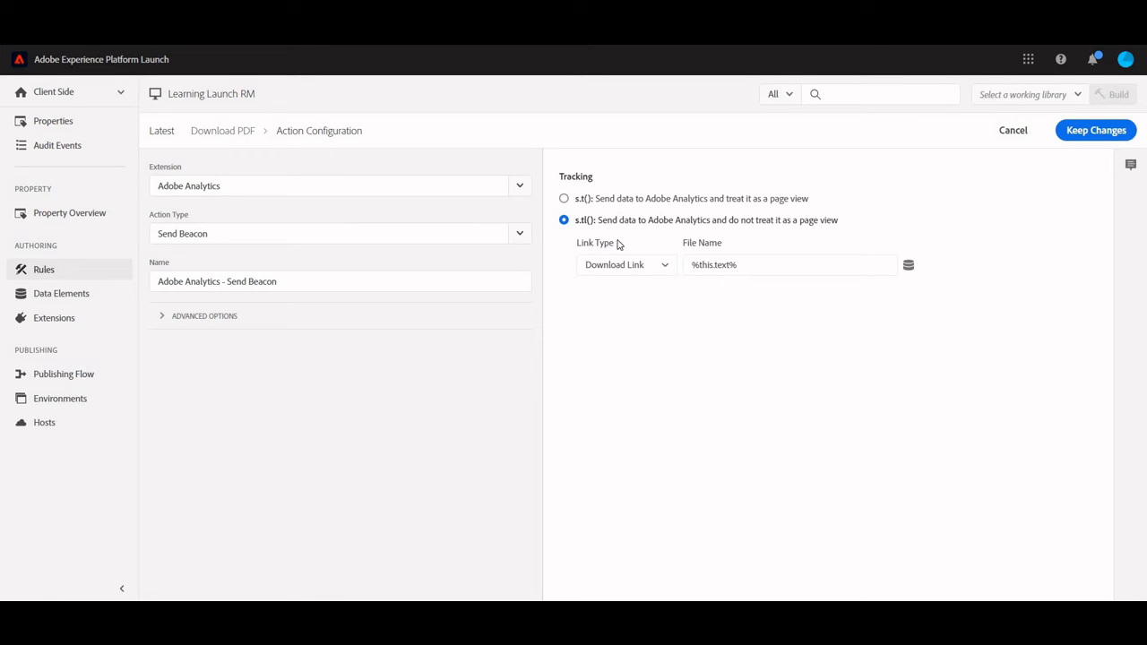
click(658, 271)
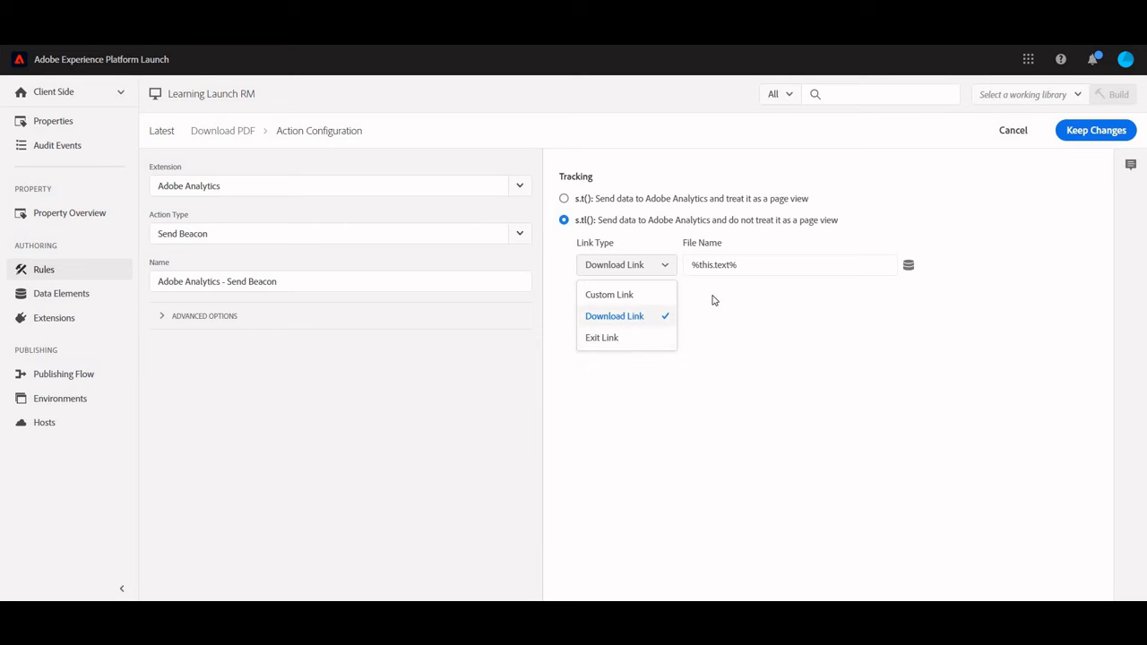
click(744, 267)
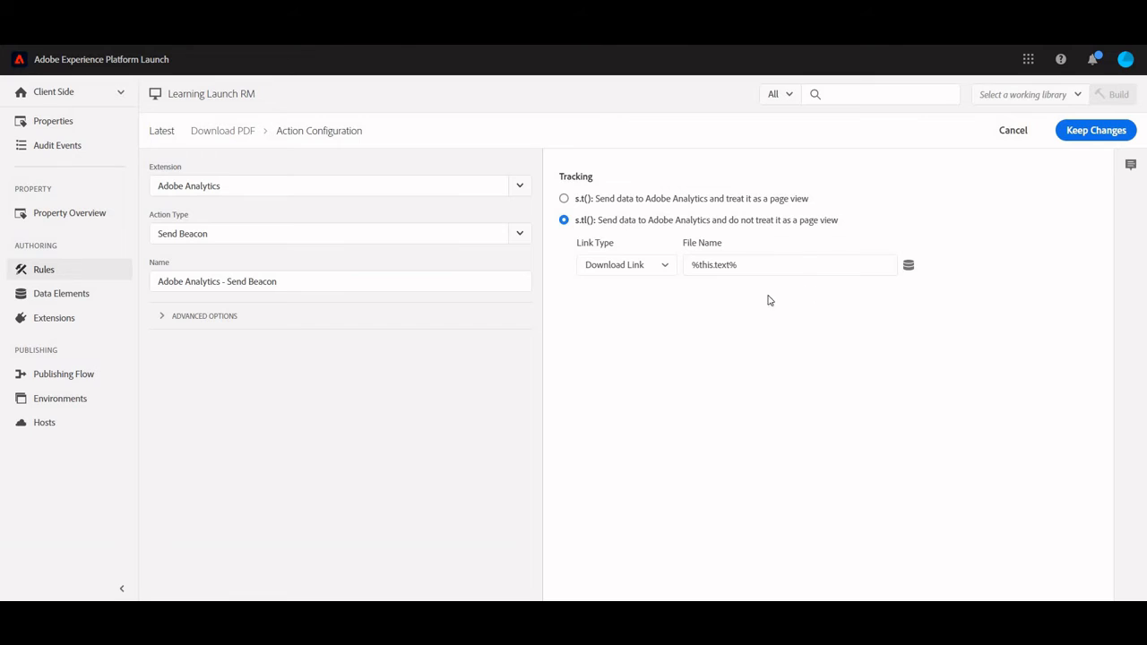
click(1077, 139)
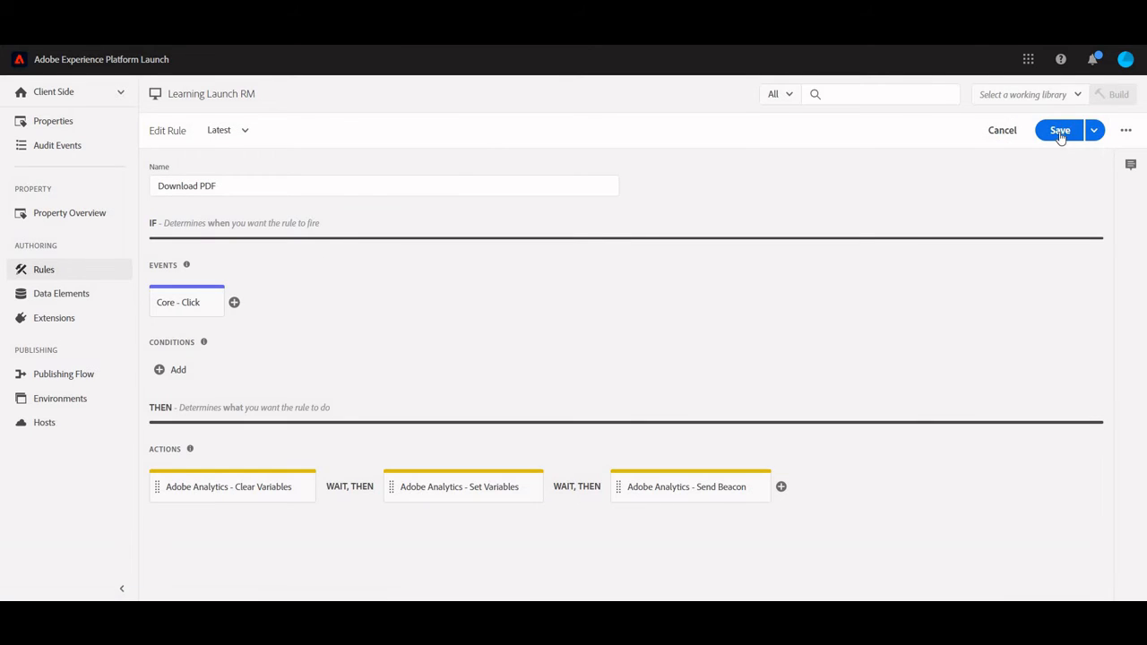
click(1062, 134)
- Open the RM1 library in the publishing flow, try to add all changed resources, and save and build it for development
click(63, 373)
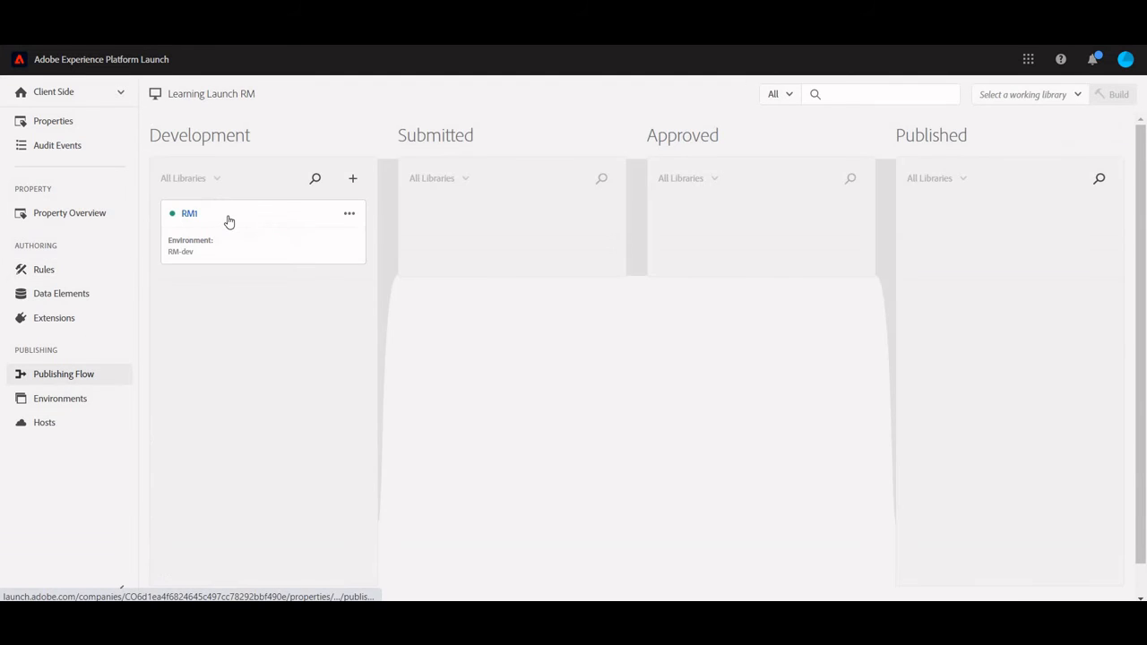
click(228, 220)
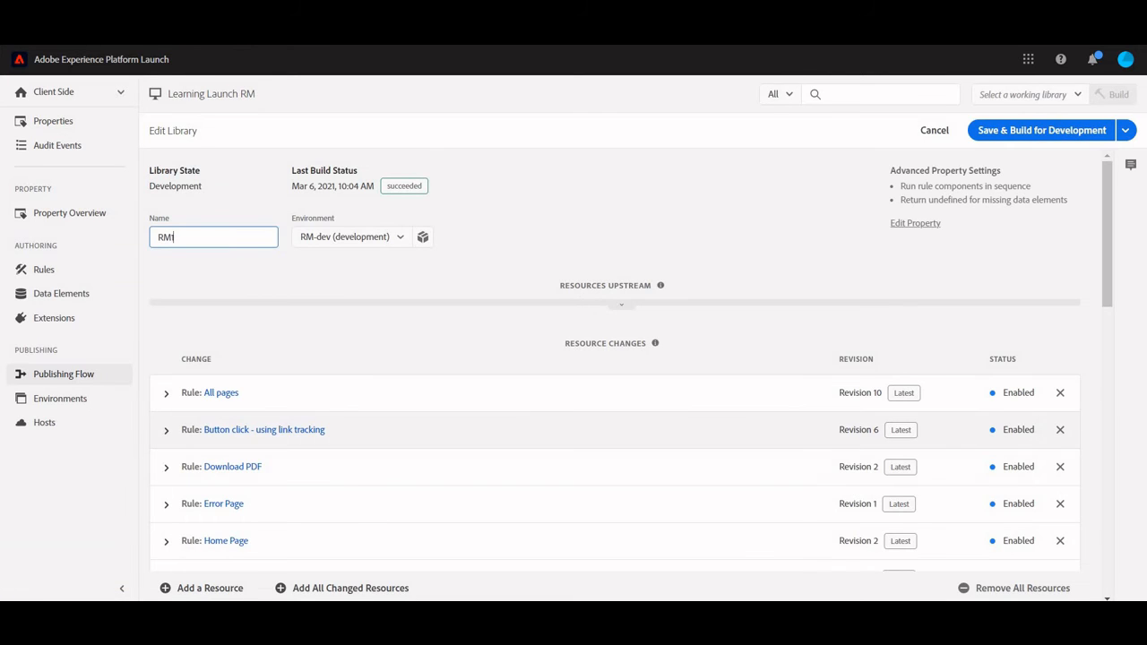
scroll(614, 403, down, 10)
click(332, 588)
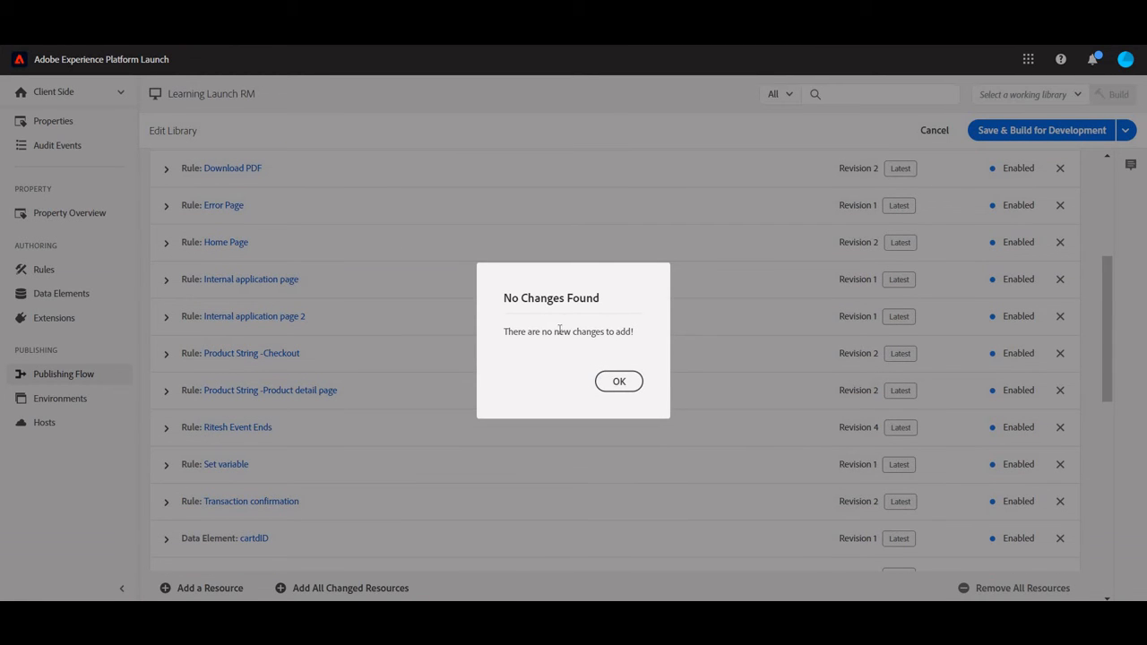
click(623, 377)
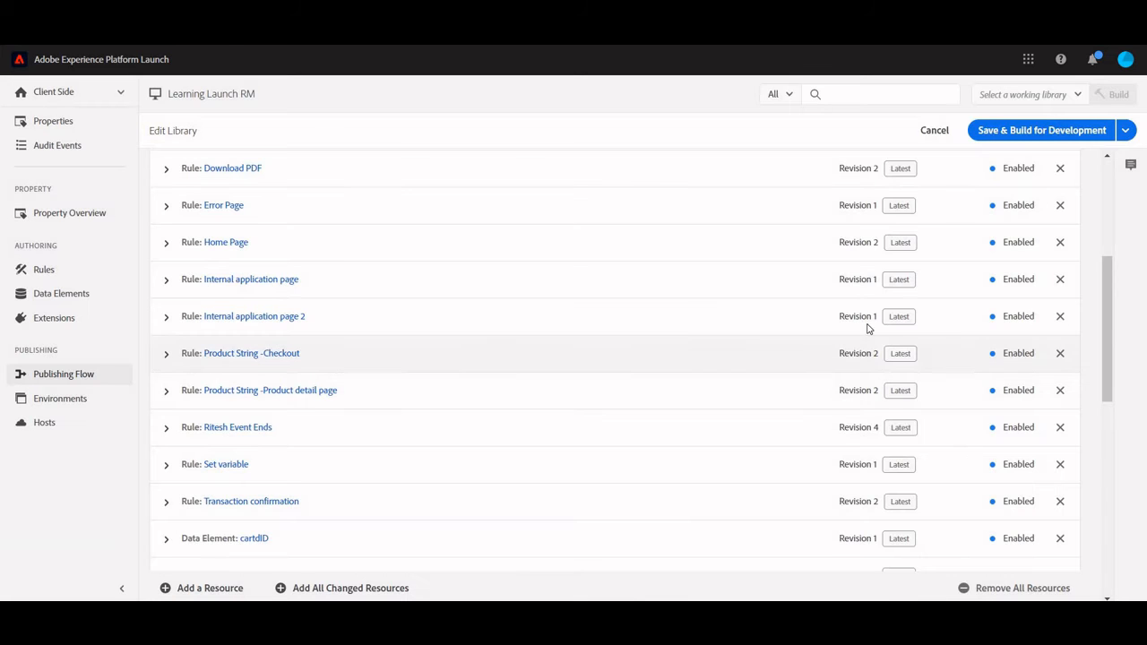
click(1021, 138)
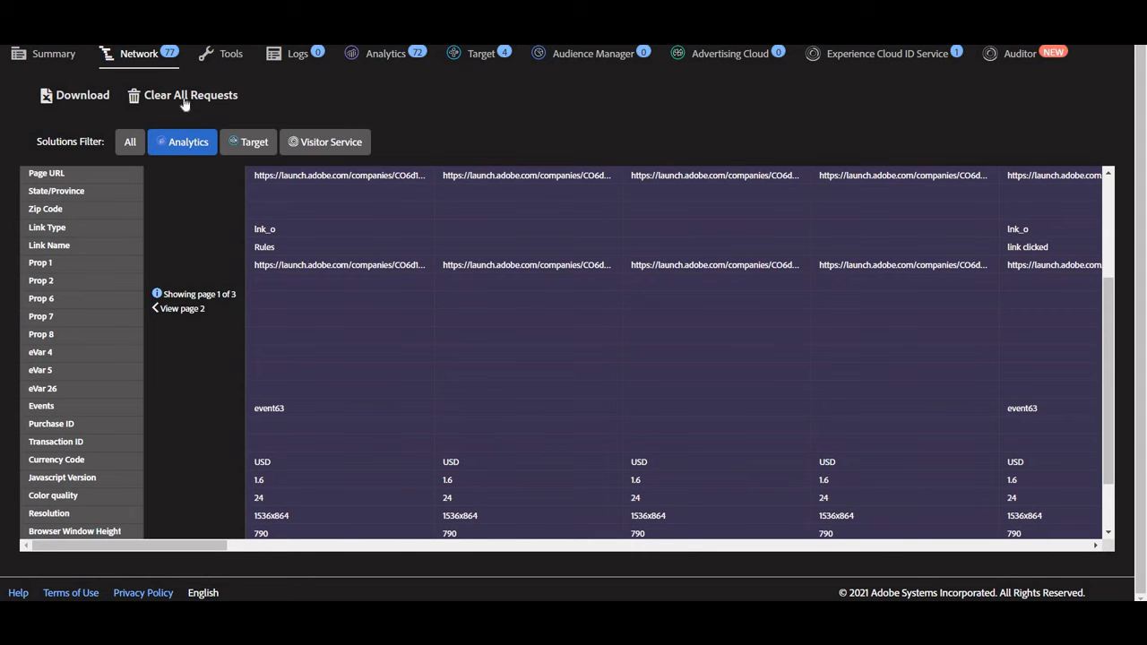
- Clear all requests in the Adobe debugger, reload the demo home page dismissing its alert, and clear the new requests too
click(190, 99)
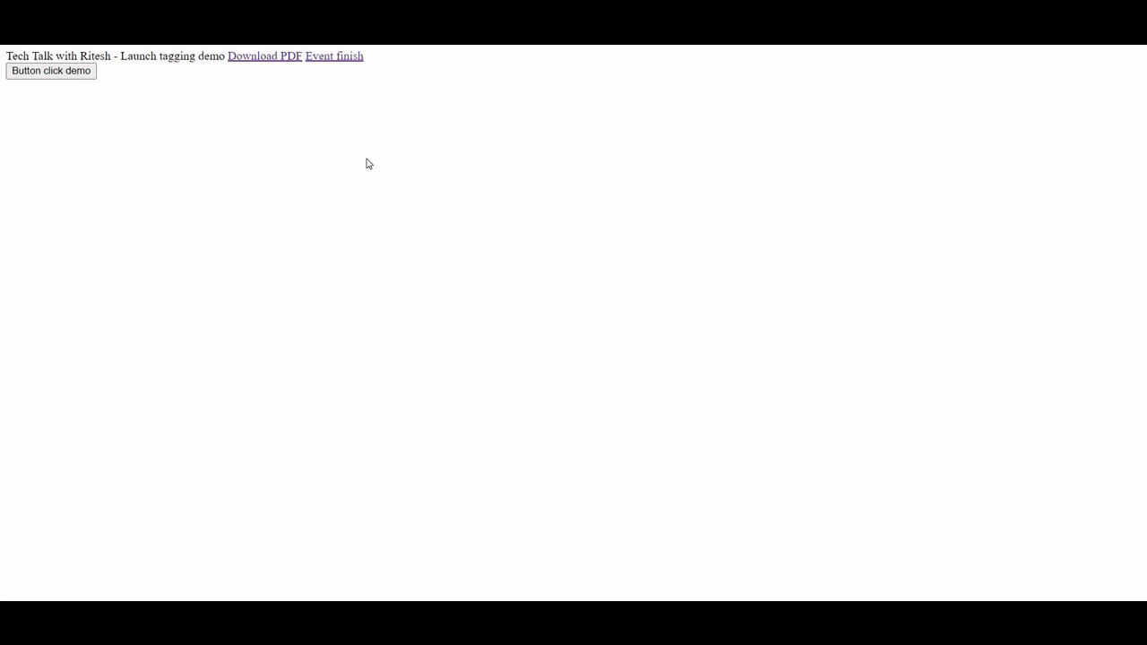
key(F5)
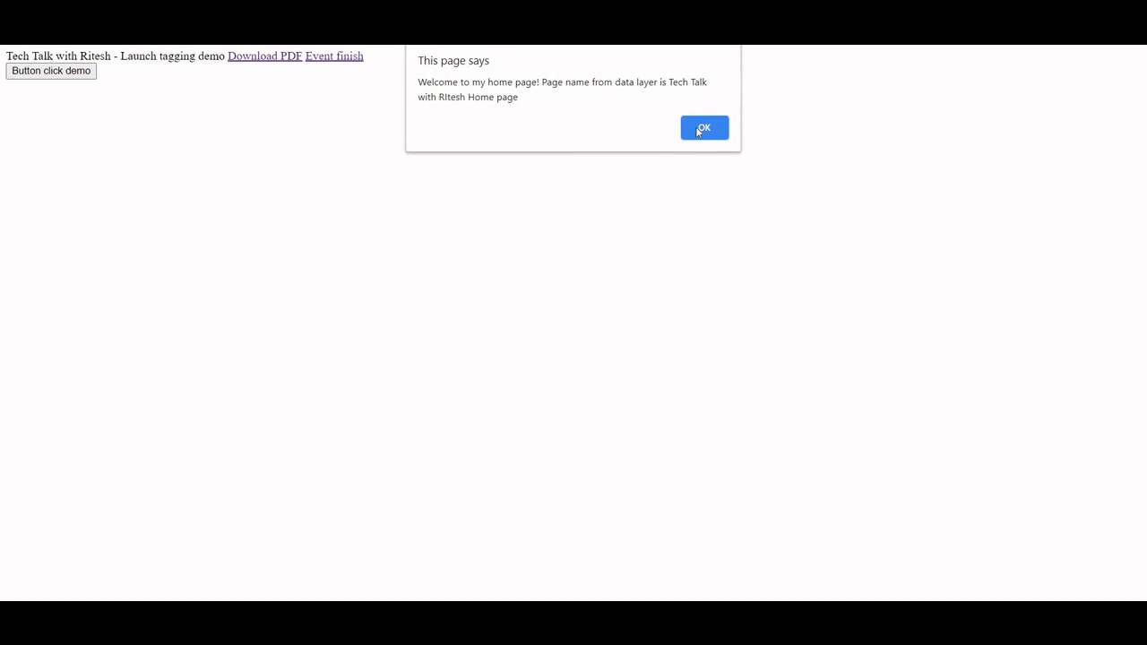
click(680, 134)
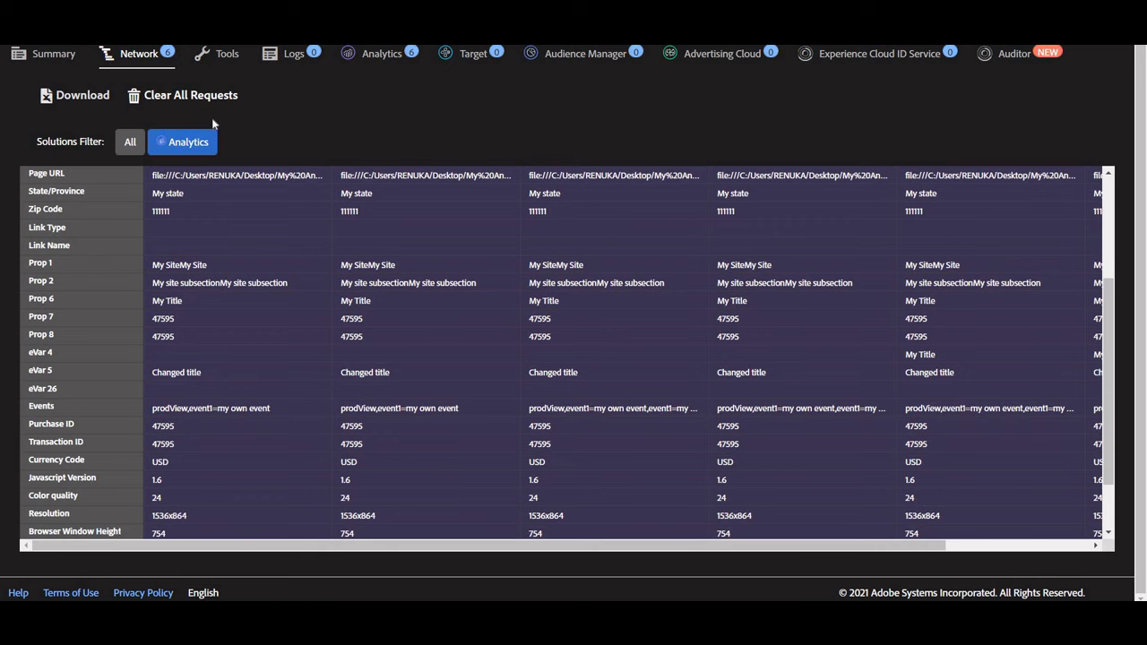
click(209, 99)
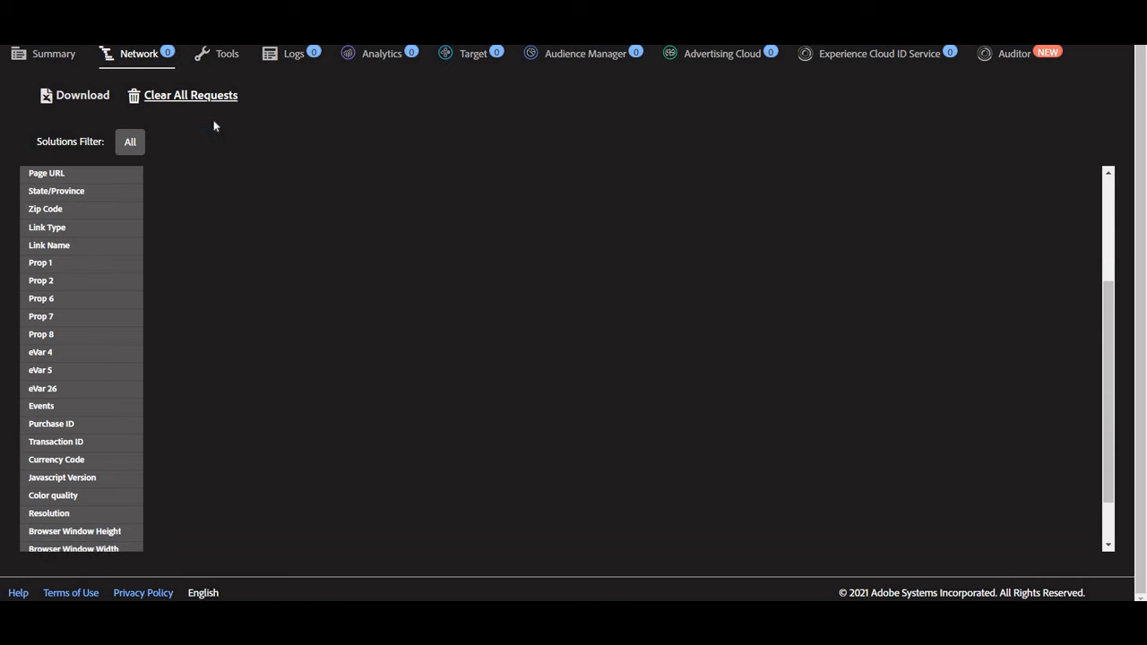
- Open the Download PDF link on the demo home page to trigger the tracking call, and return to the debugger
key(alt+Tab)
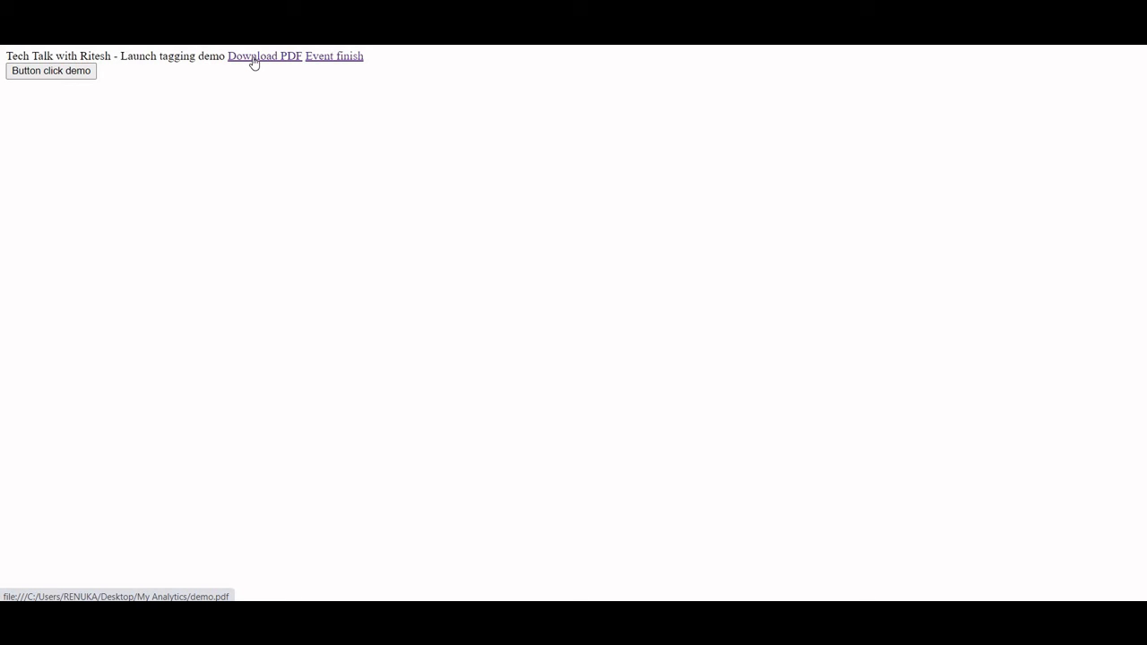
click(253, 60)
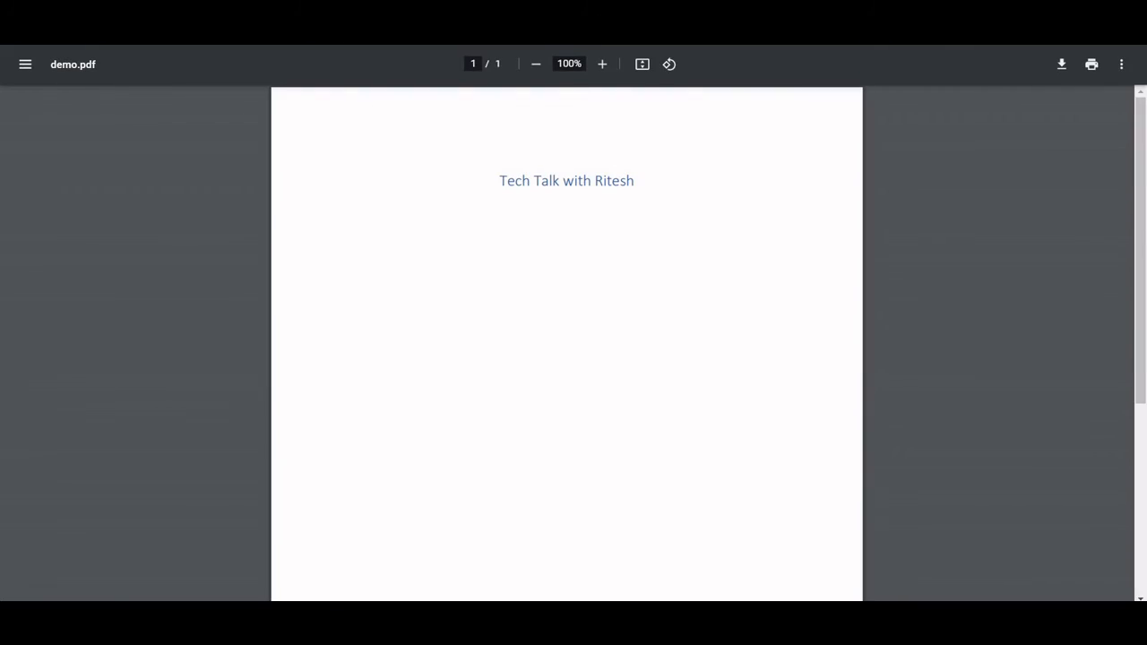
click(430, 7)
key(alt+Tab)
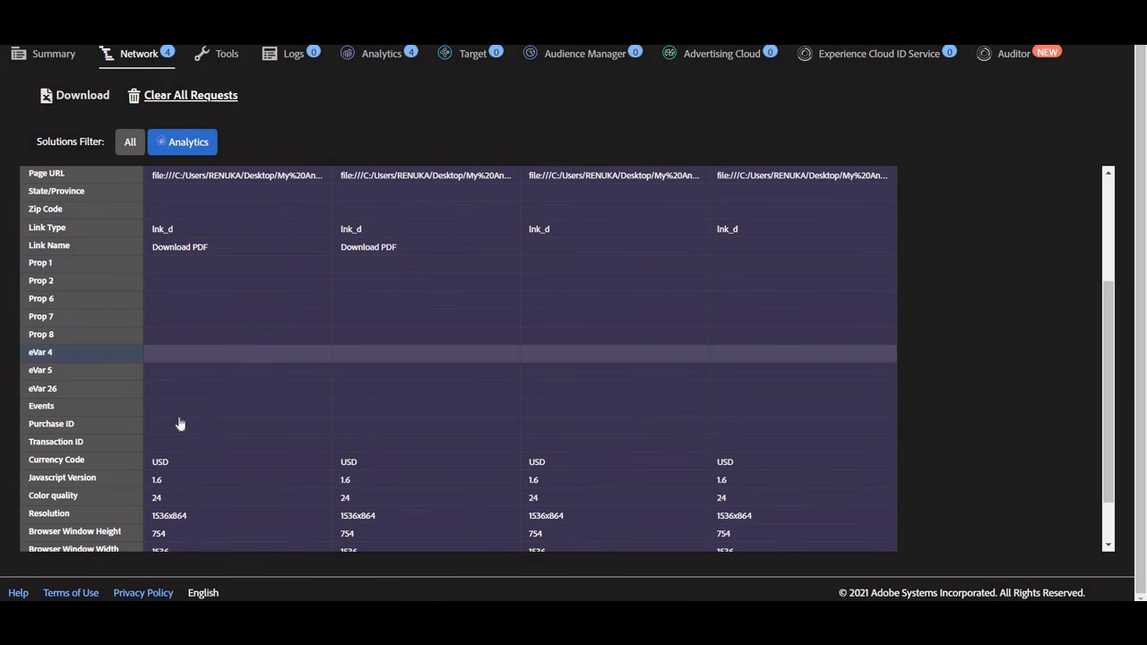
- Examine Link Type, Link Name and eVar 25 in the requests for all solutions, and compare them with the anchor text in myanalyticshome.html
scroll(179, 422, up, 1)
scroll(184, 410, up, 1)
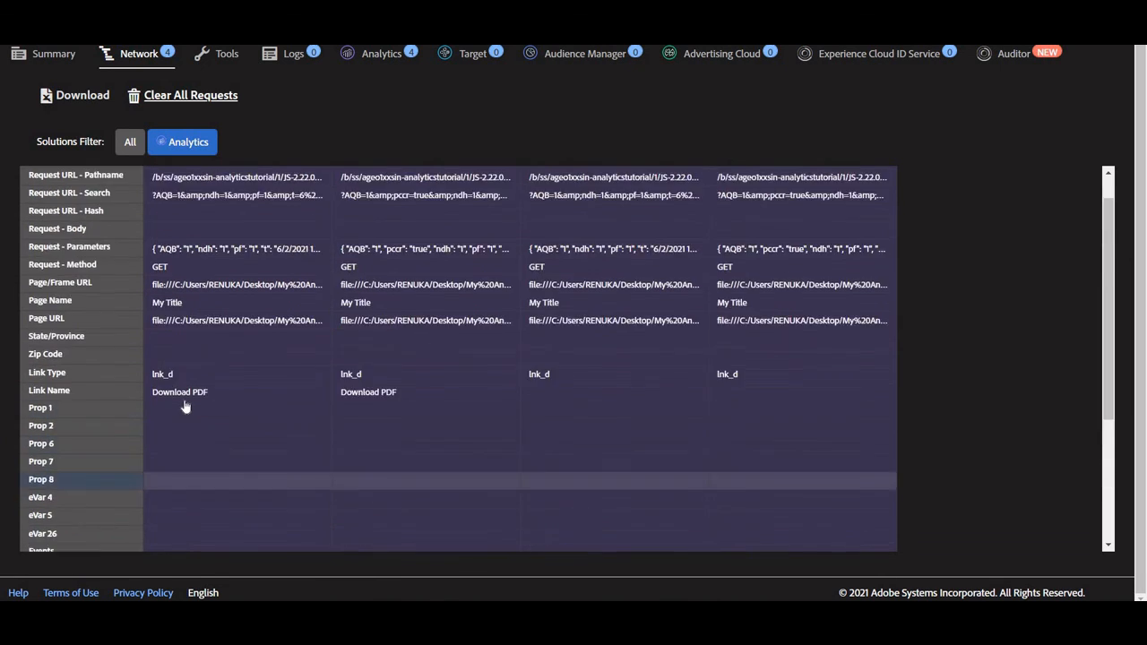
scroll(184, 408, down, 3)
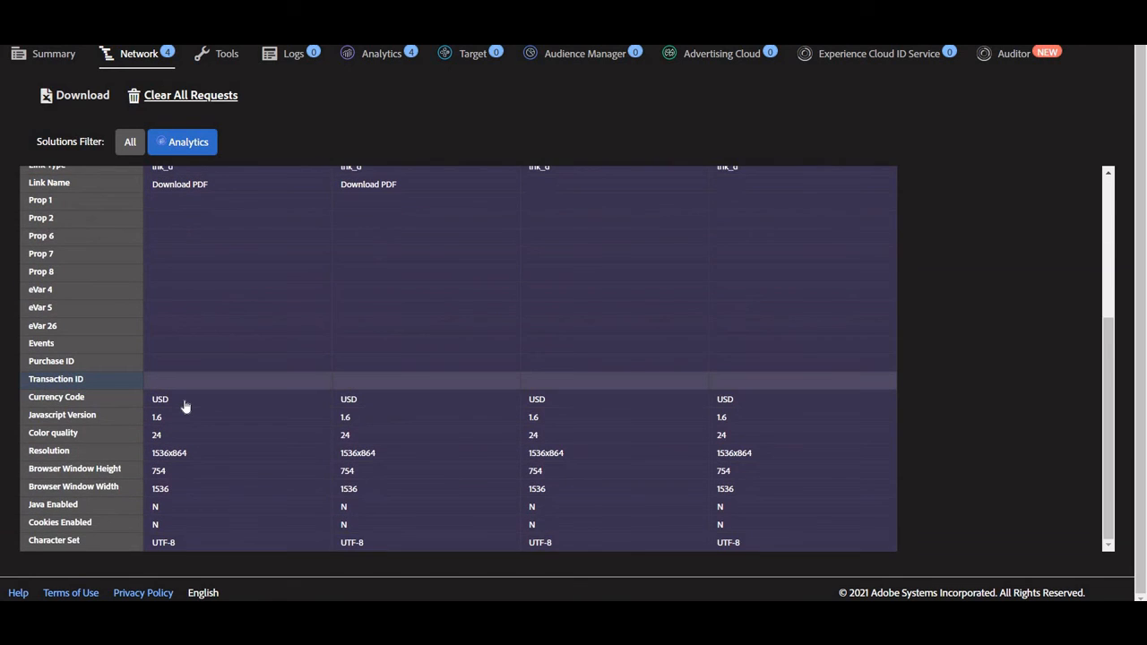
click(130, 142)
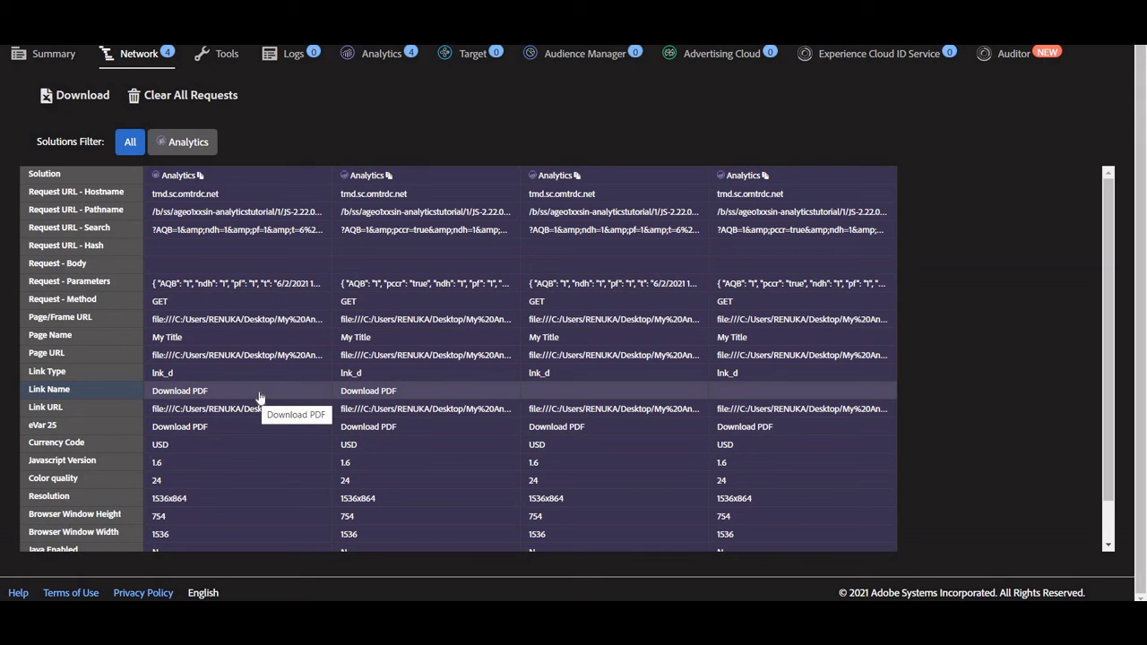
key(alt+Tab)
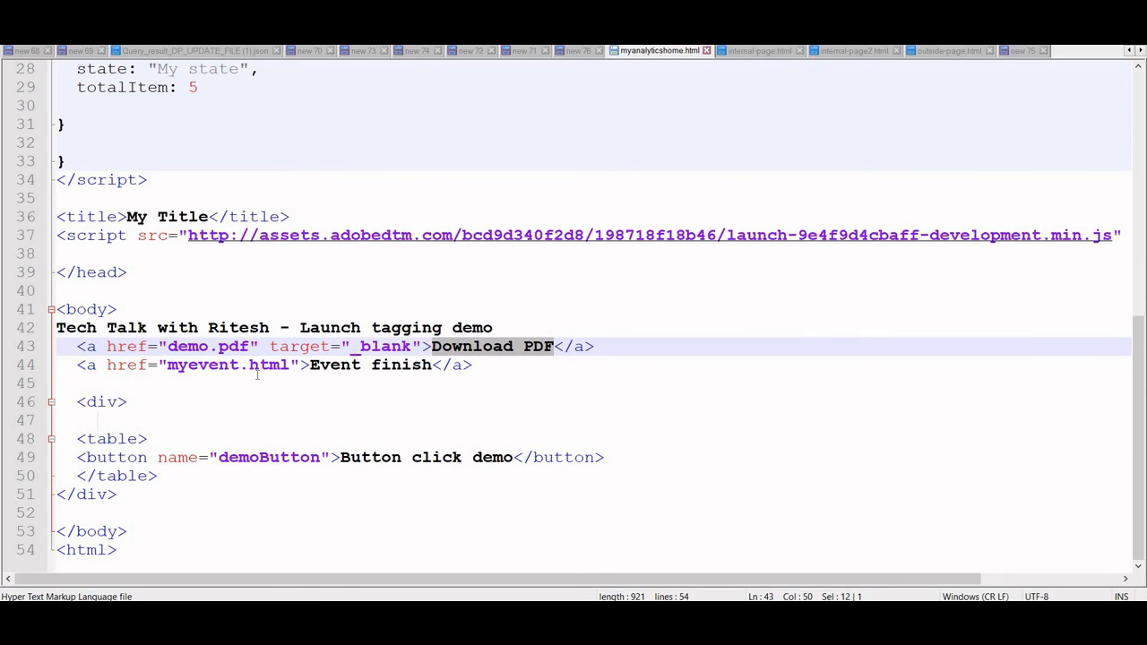